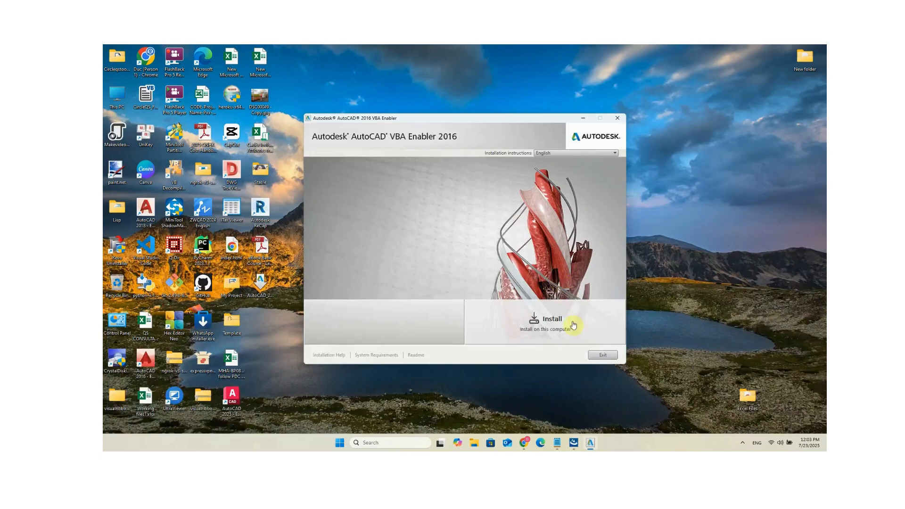
Install the AutoCAD 2016 VBA Enabler in the default path, and check it in AutoCAD by bringing up the VBA Manager
left_click(568, 324)
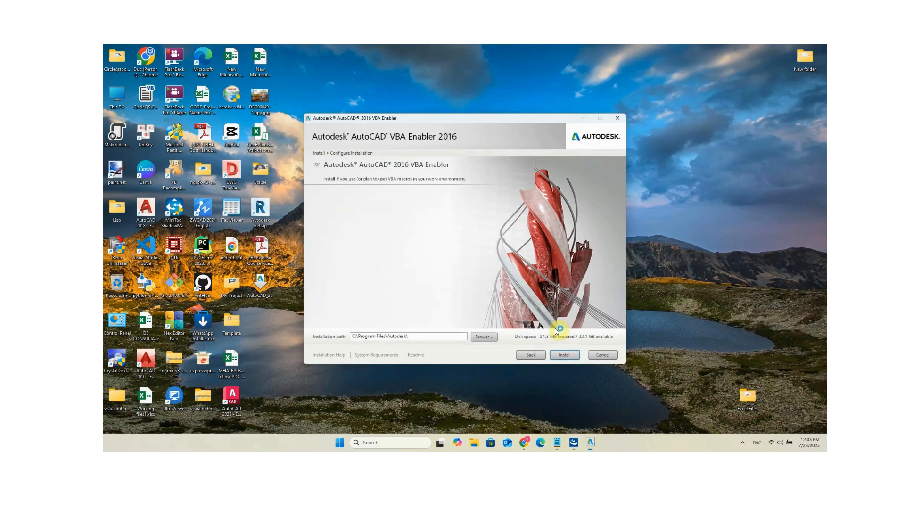
left_click(564, 355)
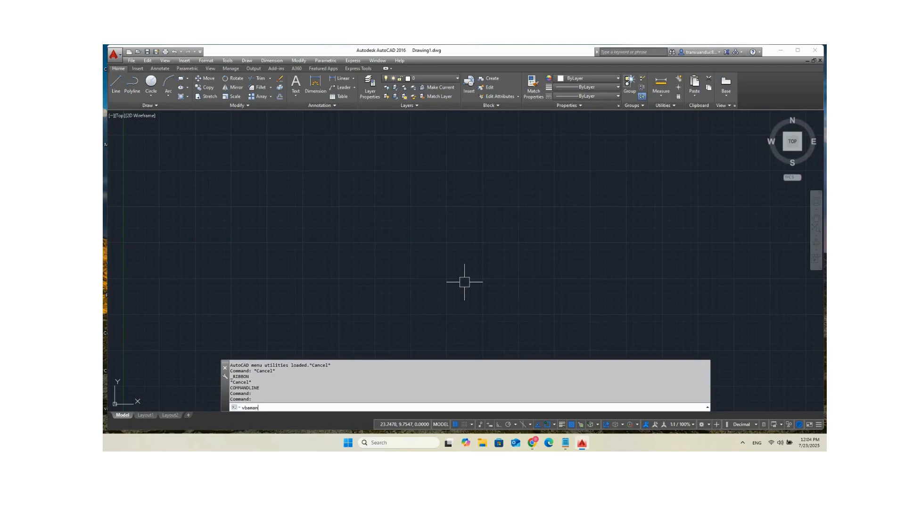
key("Return")
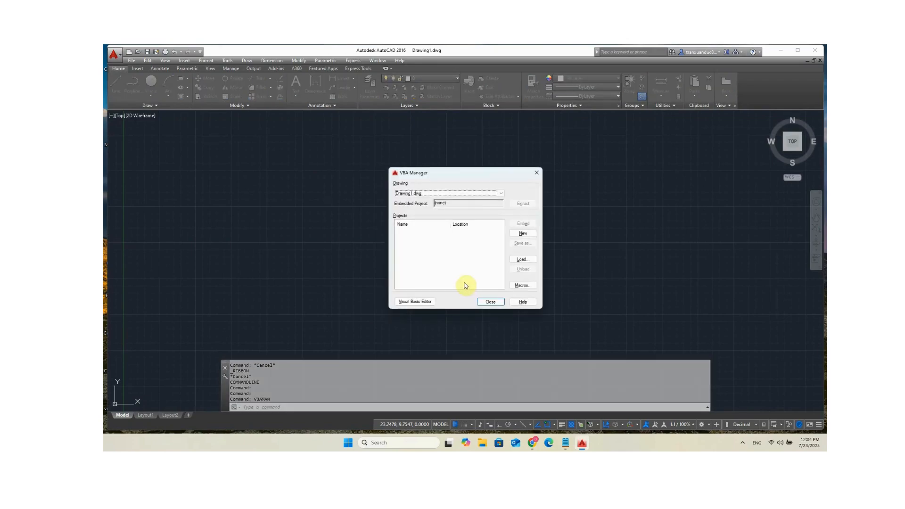
left_click(495, 316)
Set the SECURELOAD system variable to 0 and the STARTUP system variable to 0
type("SECURELOAD")
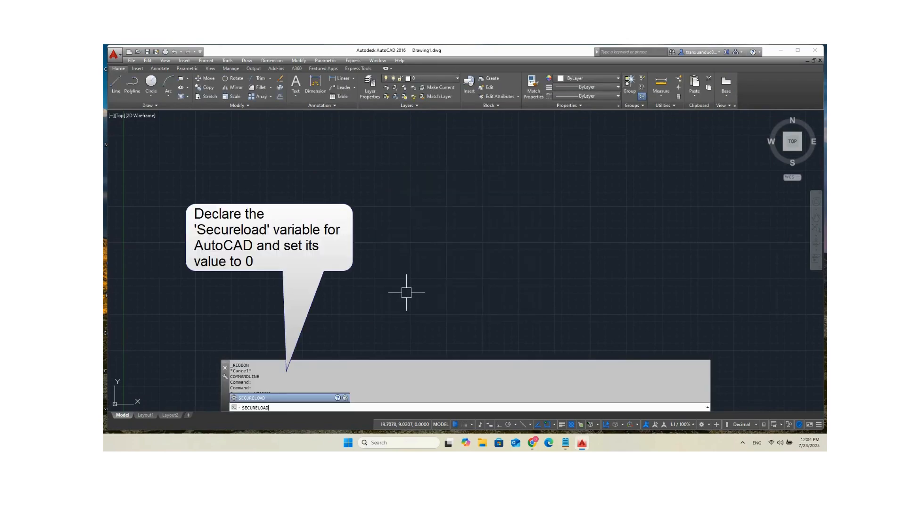
key("Return")
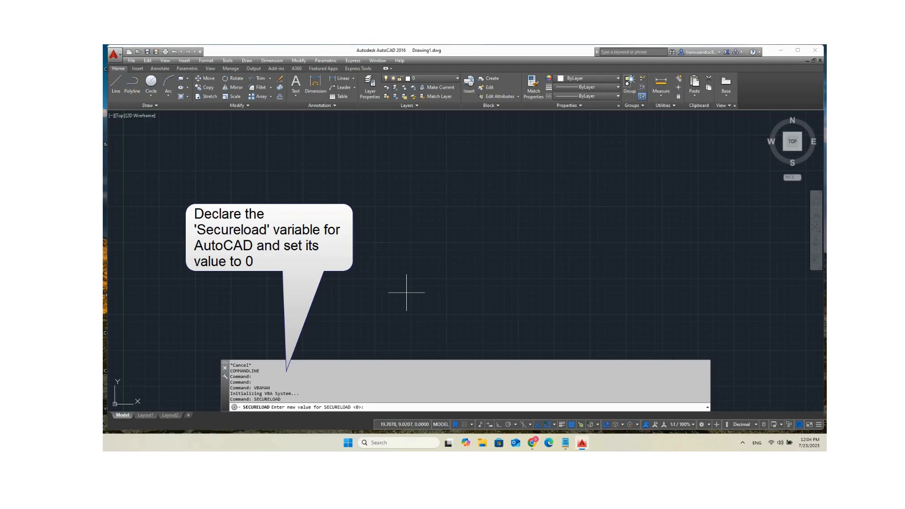
key("Return")
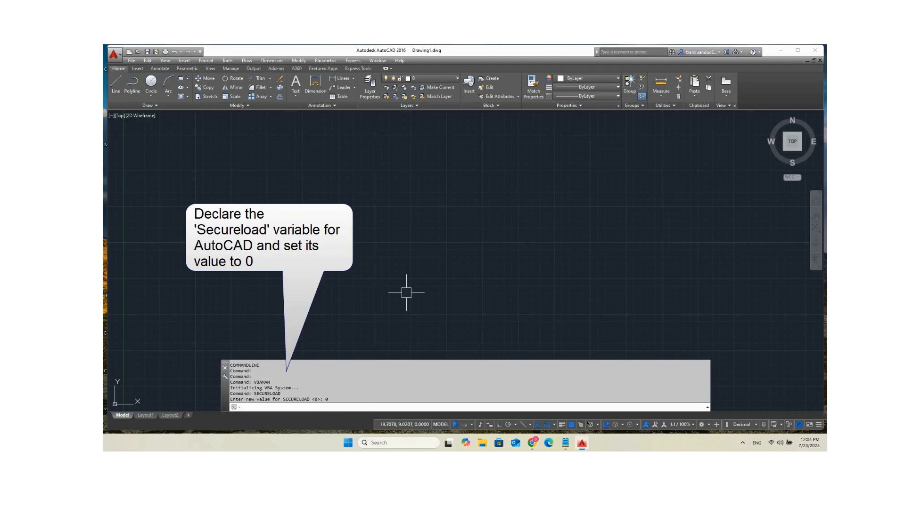
type("start")
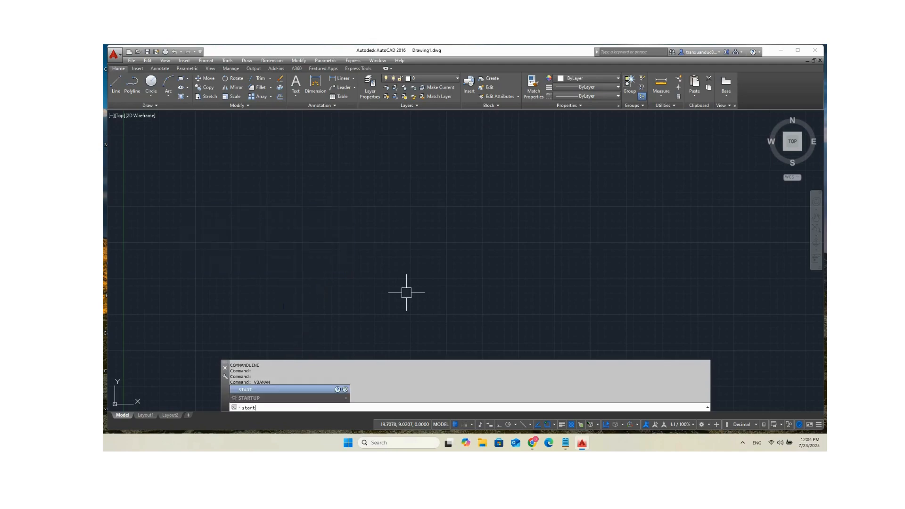
type("up")
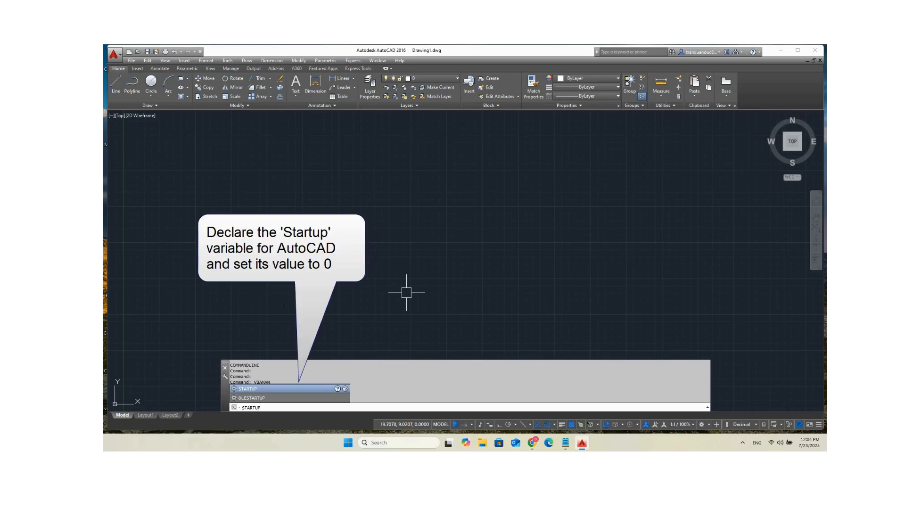
key("Return")
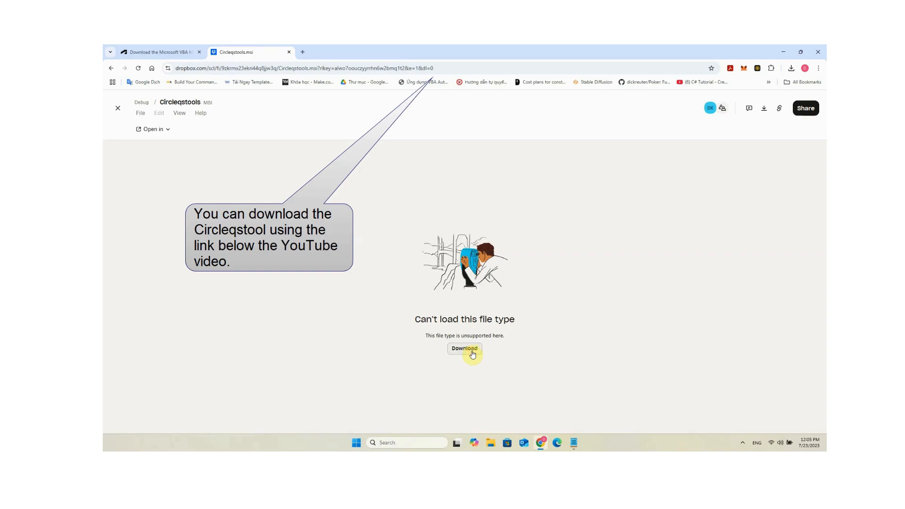
Download Circleqstools.msi from the Dropbox page in Chrome and save it to the Desktop
left_click(473, 354)
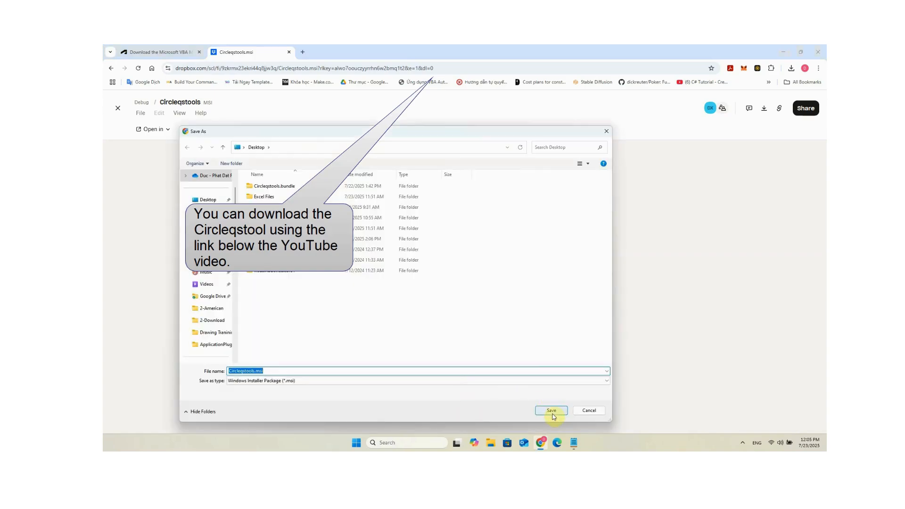
left_click(552, 411)
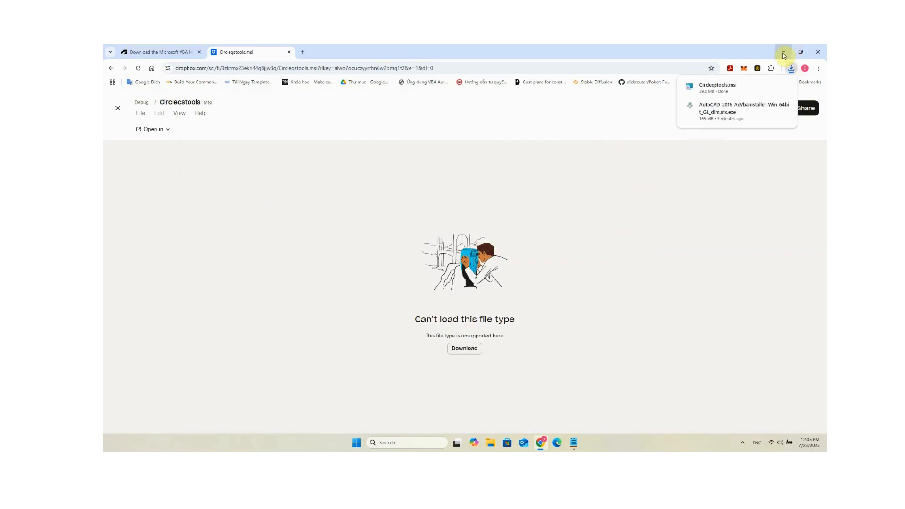
left_click(821, 53)
Run the Circleqstools installer past the SmartScreen warning and complete its setup wizard
double_click(261, 321)
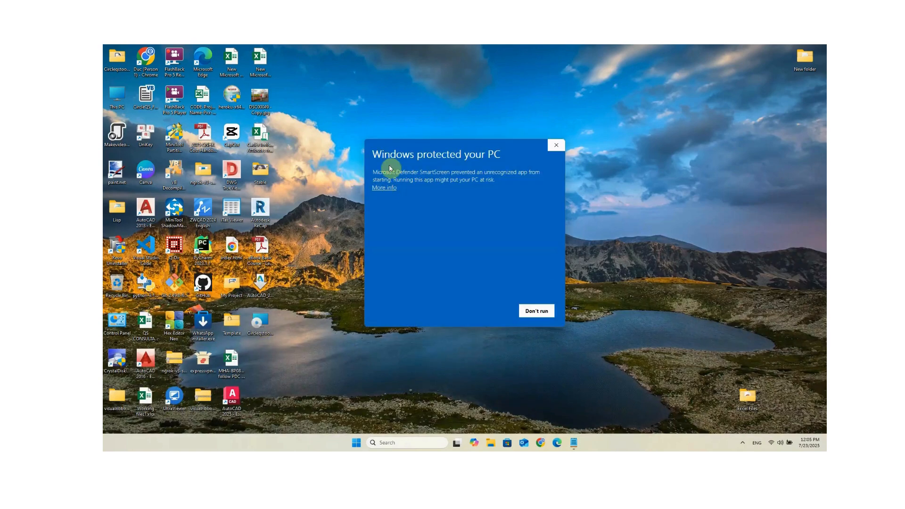
left_click(384, 188)
left_click(486, 311)
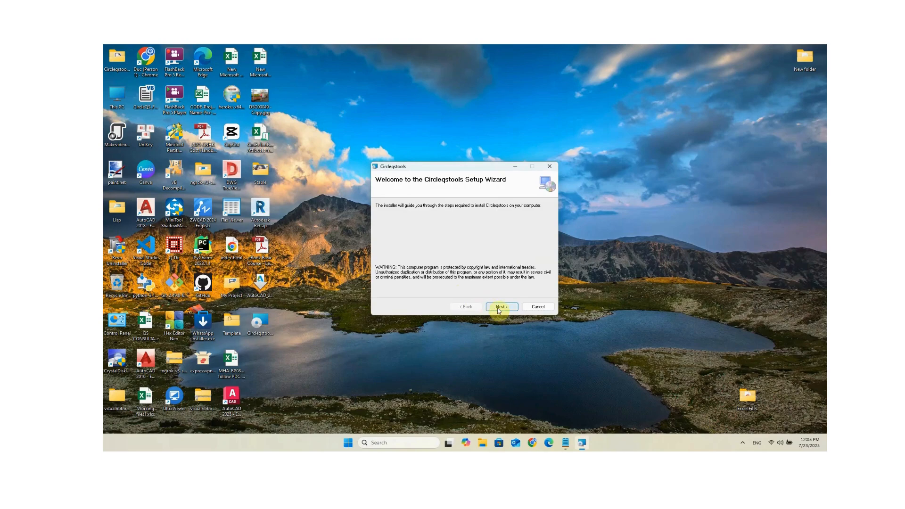
left_click(499, 310)
left_click(498, 310)
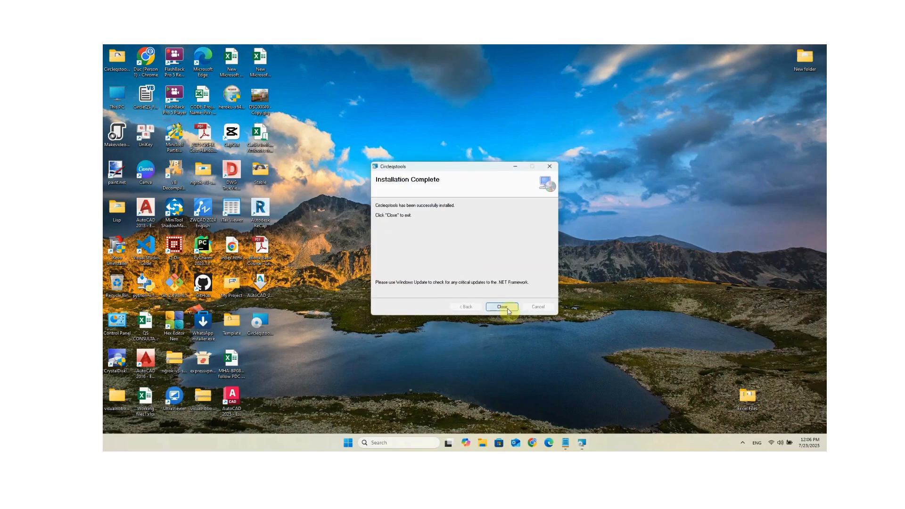
left_click(498, 306)
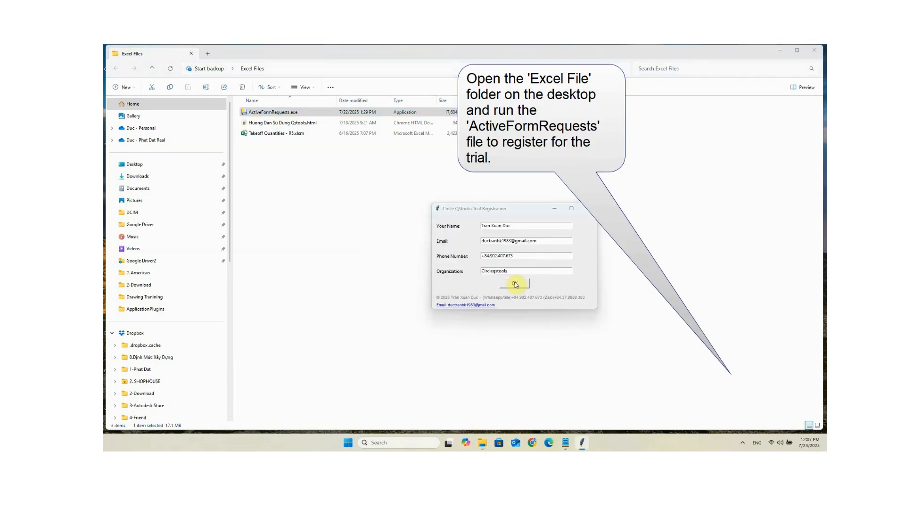
Submit the Circle QStools trial registration form with the name, e-mail, phone number and organization filled in
left_click(514, 283)
left_click(491, 269)
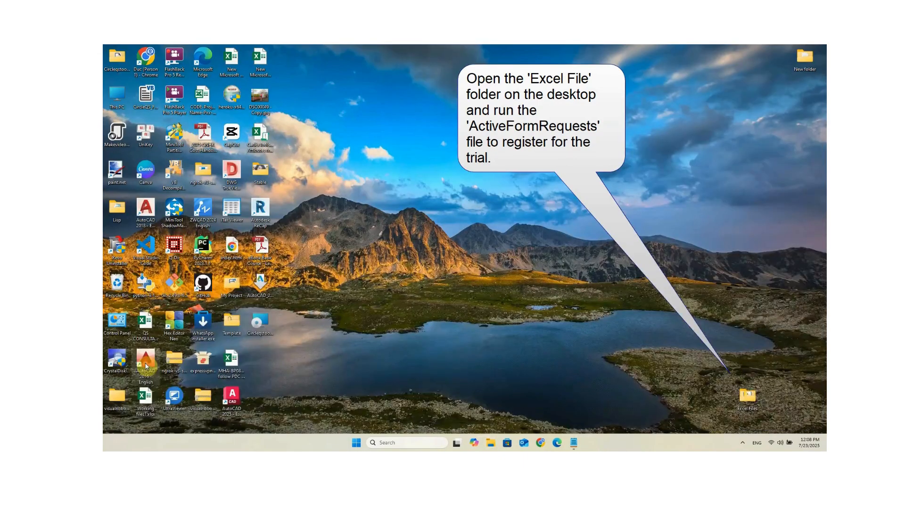
Launch AutoCAD 2016 and enable the macros of the Circleqstools bundle
double_click(152, 360)
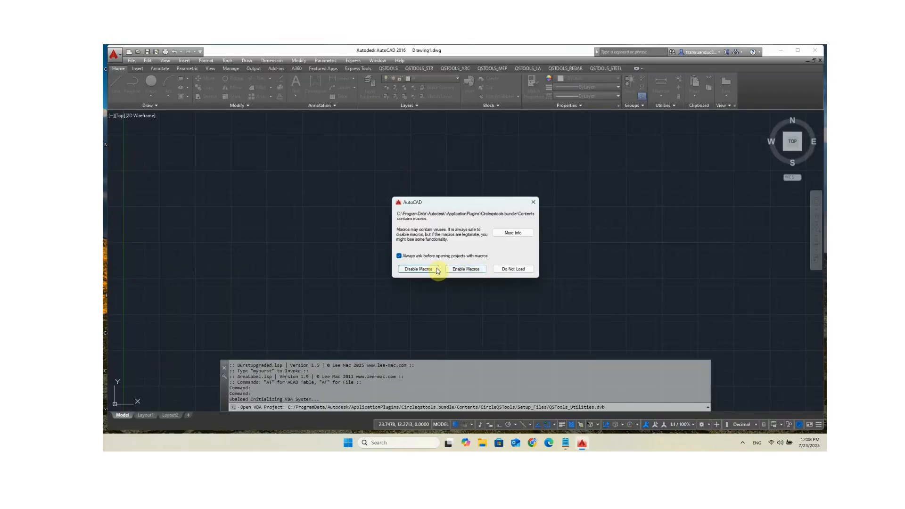
left_click(466, 269)
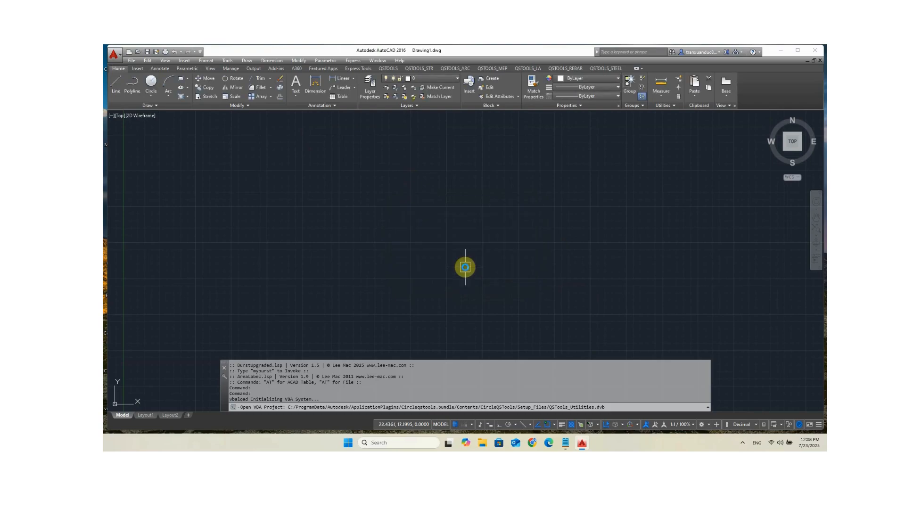
Save the QSTools column mapping with QSTABLE, keeping the offered column letters for the Excel table
left_click(388, 69)
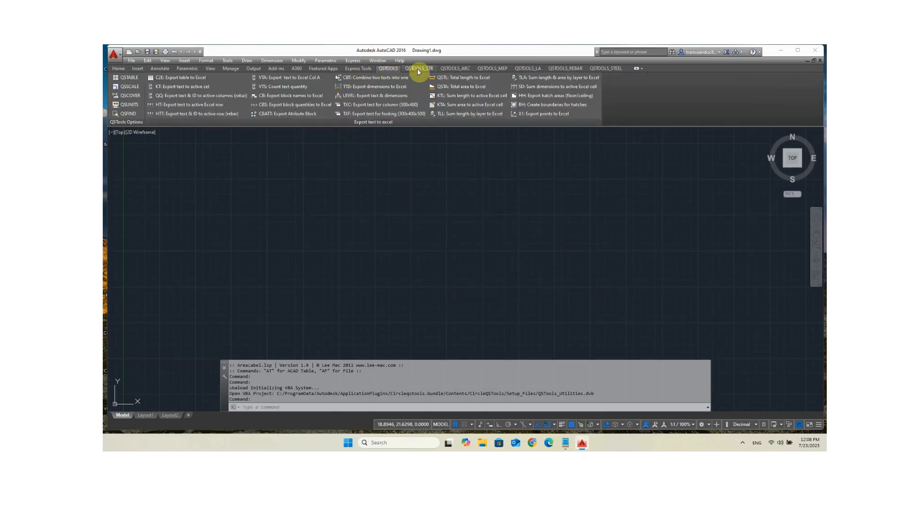
left_click(418, 68)
left_click(388, 68)
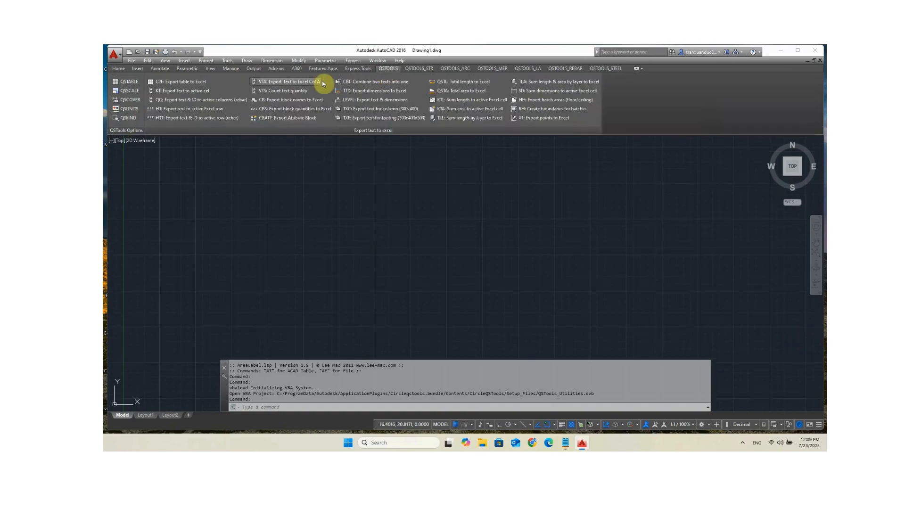
left_click(129, 83)
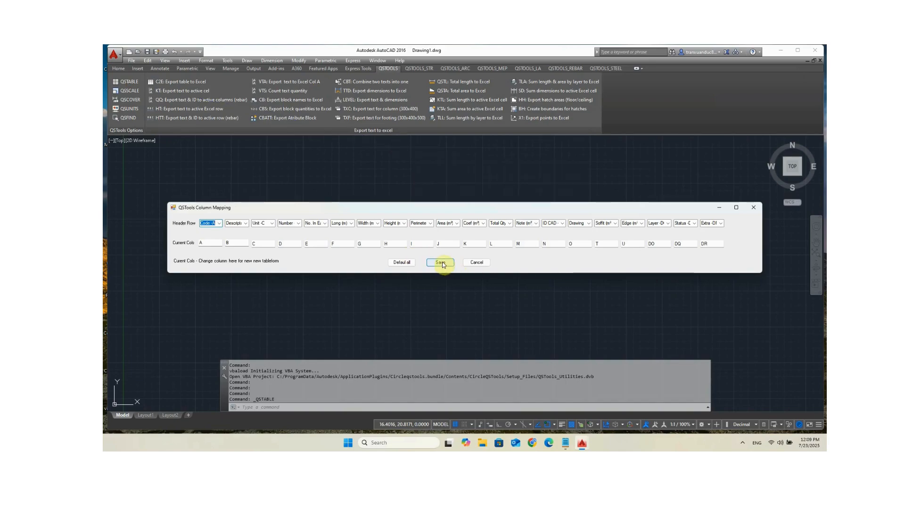
left_click(441, 262)
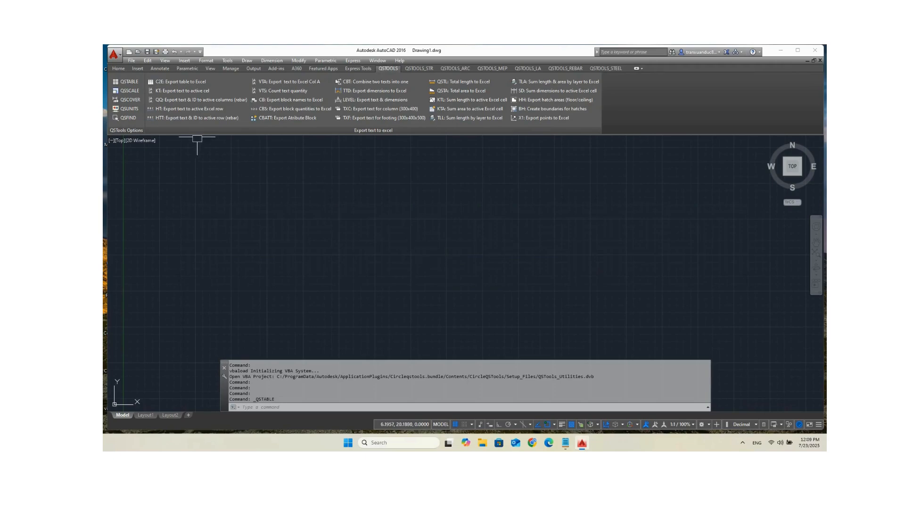
Set the QSTools scale ratio to 1 and the concrete cover to 25 mm
left_click(121, 92)
left_click(126, 99)
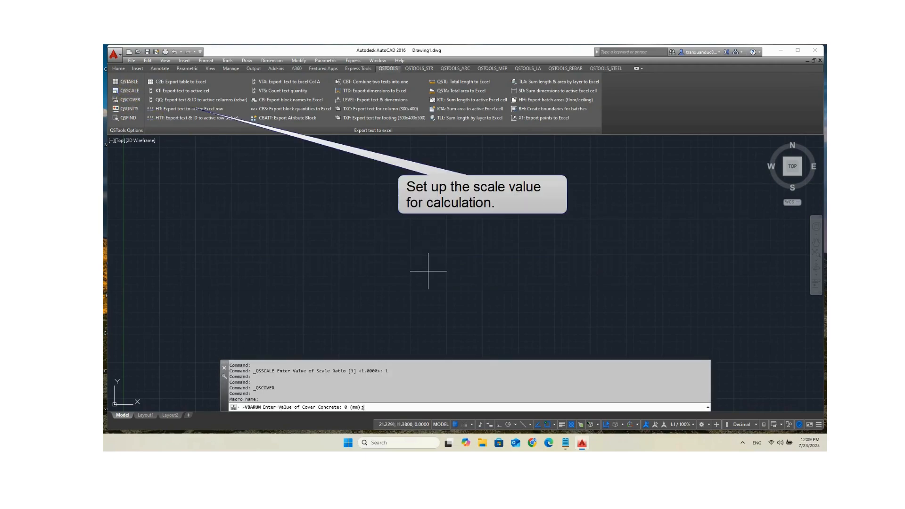
key("Return")
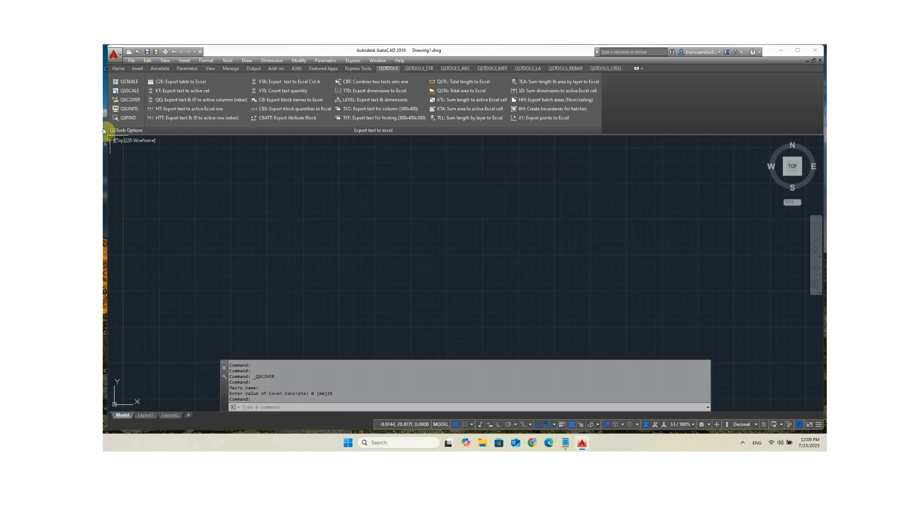
Save the QSTools units as millimeters with a precision of 0.000
left_click(126, 109)
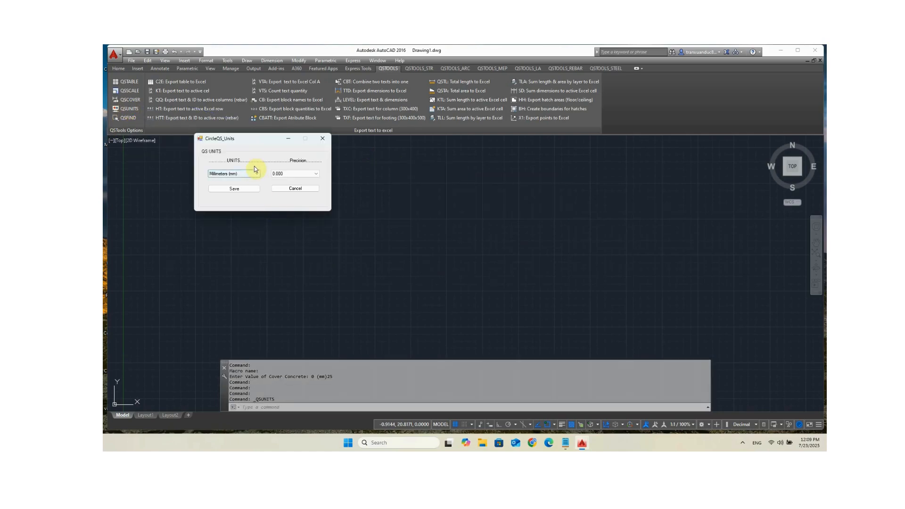
left_click(235, 189)
Set the object selection limit for display of grips to 10000 in the AutoCAD options and apply it
type("OP")
key("Return")
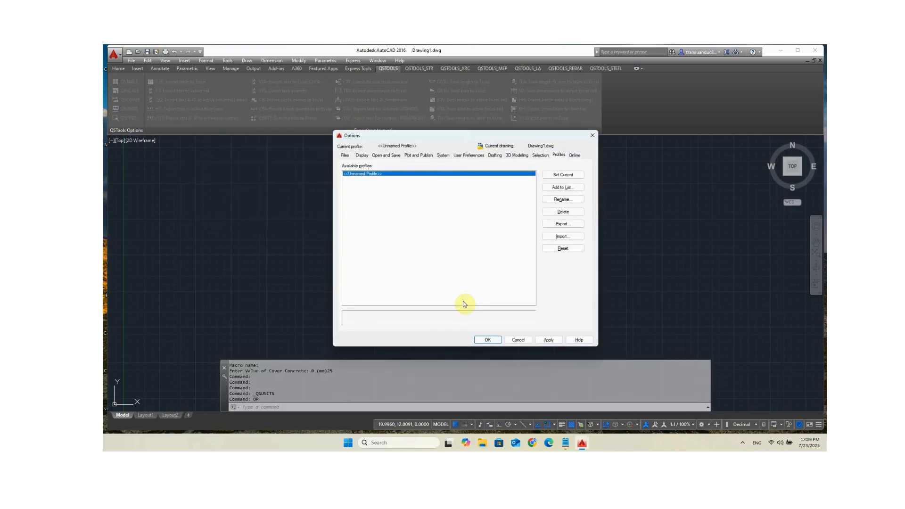
left_click(541, 156)
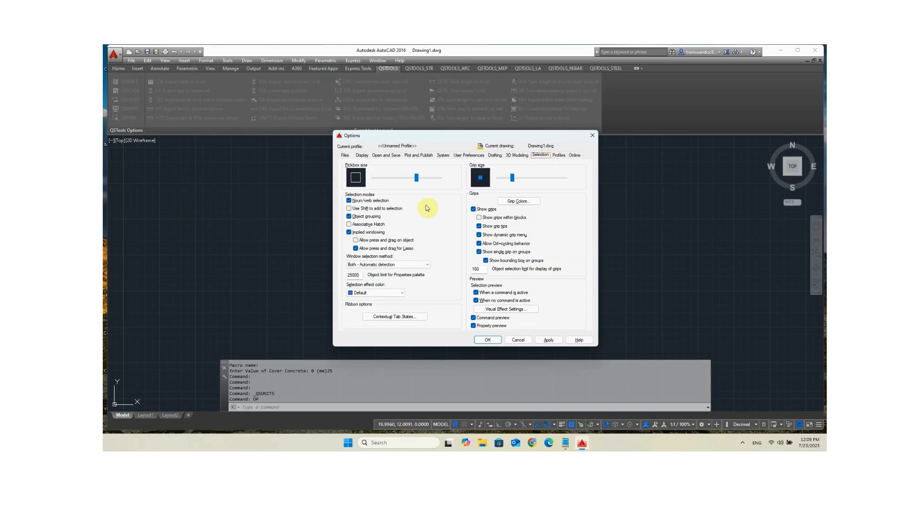
left_click(478, 268)
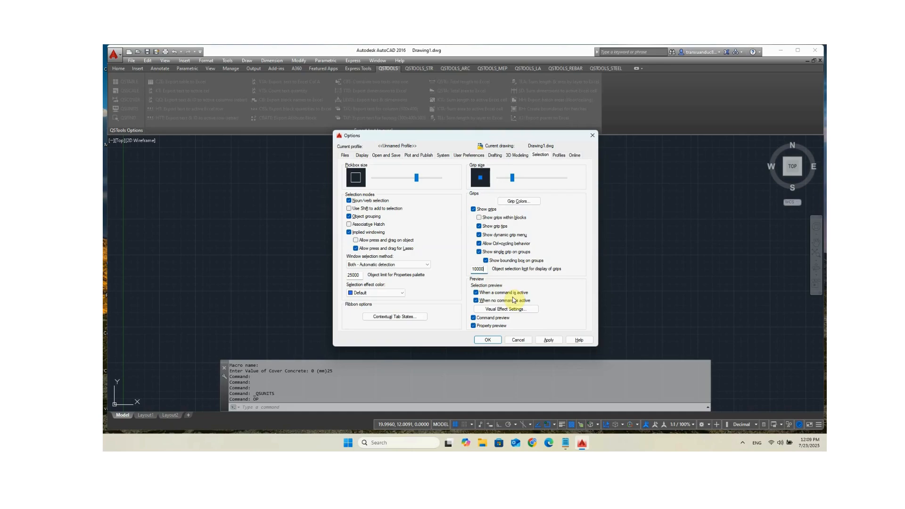
left_click(548, 340)
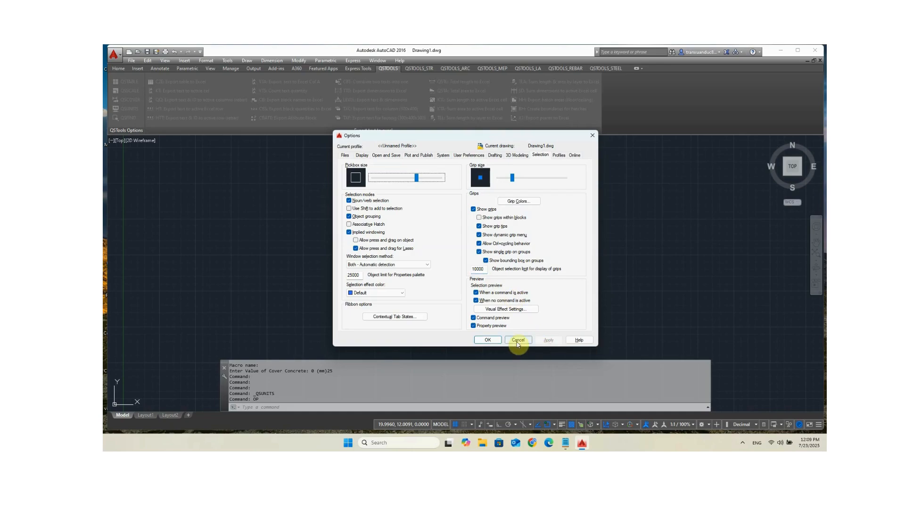
left_click(488, 339)
Load the English QSTools menus with the QSMENU command
type("QSMEnu")
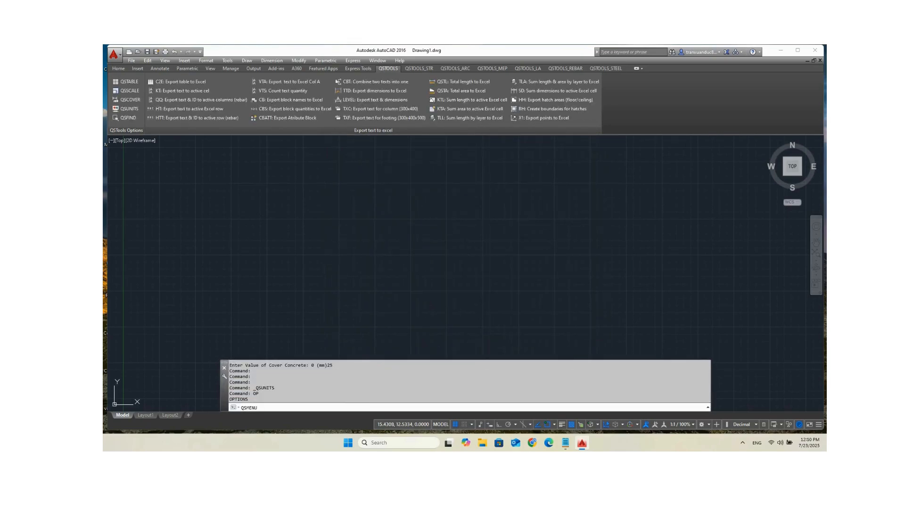
key("Return")
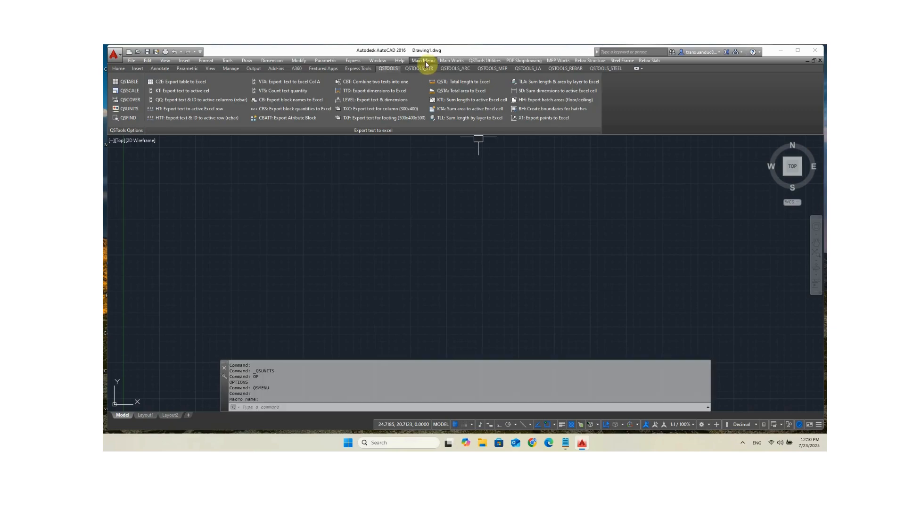
Review the takeoff commands offered in the QSTools menus from Main Menu and Main Works through PDF Shopdrawing, Steel Frame and Rebar Slab
left_click(425, 61)
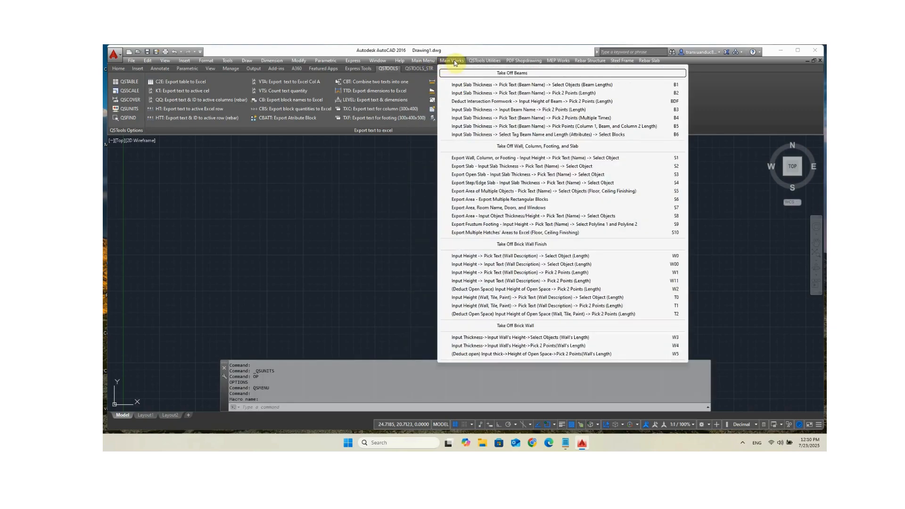
mouse_move(481, 63)
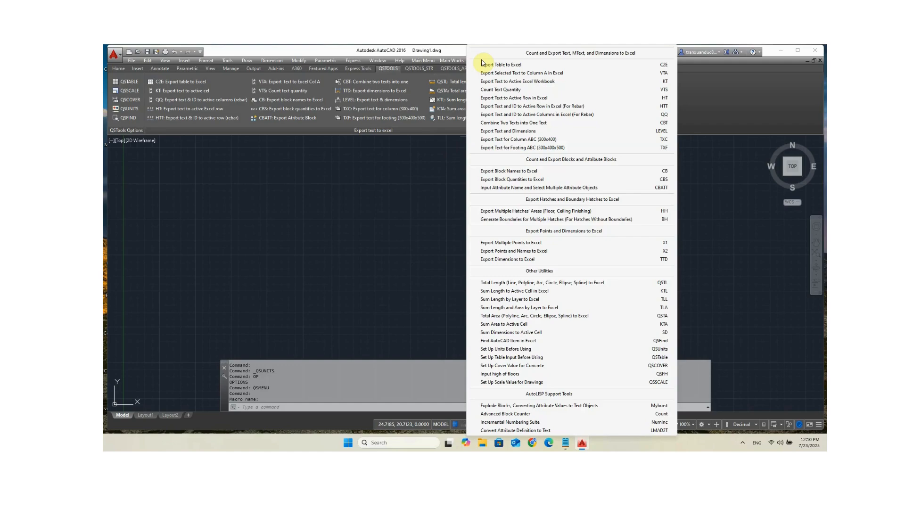
left_click(735, 87)
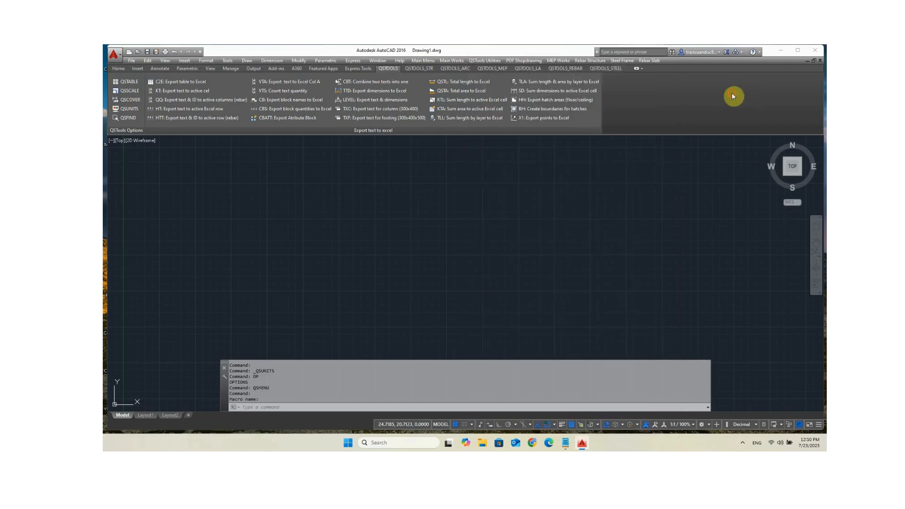
left_click(523, 61)
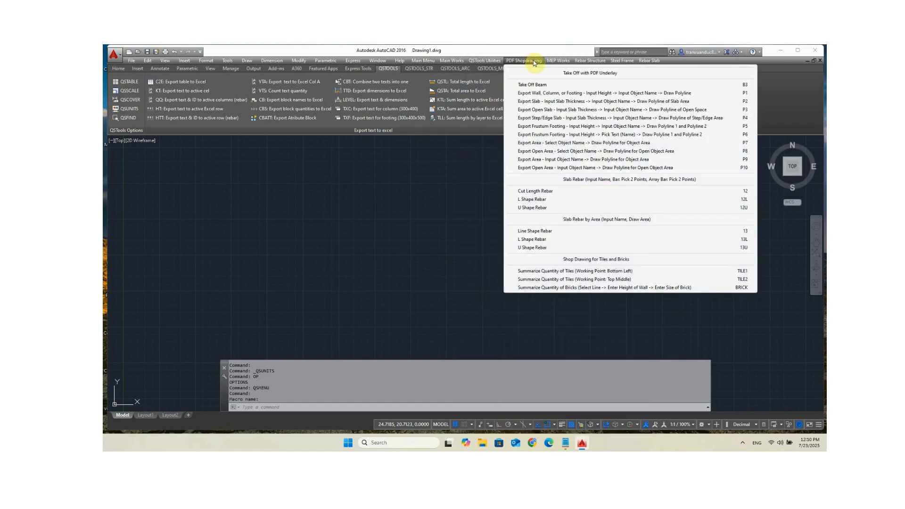
mouse_move(559, 62)
mouse_move(593, 64)
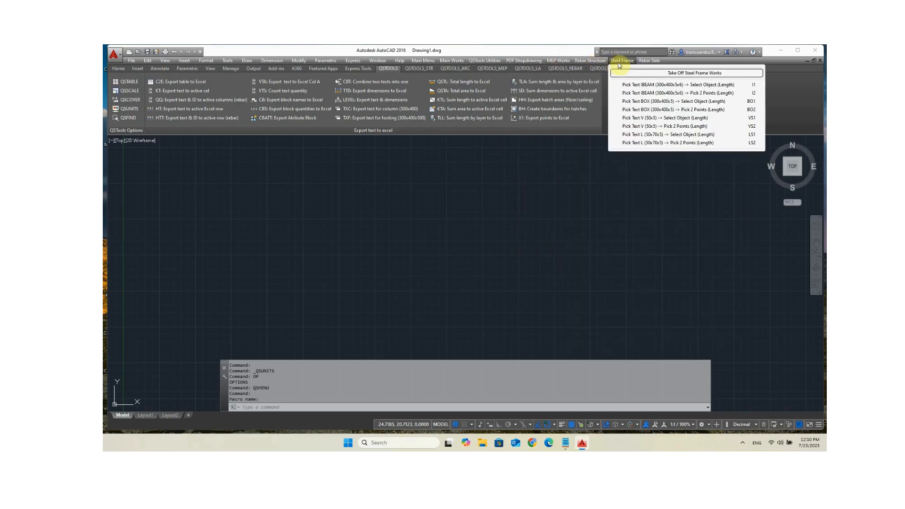
mouse_move(650, 63)
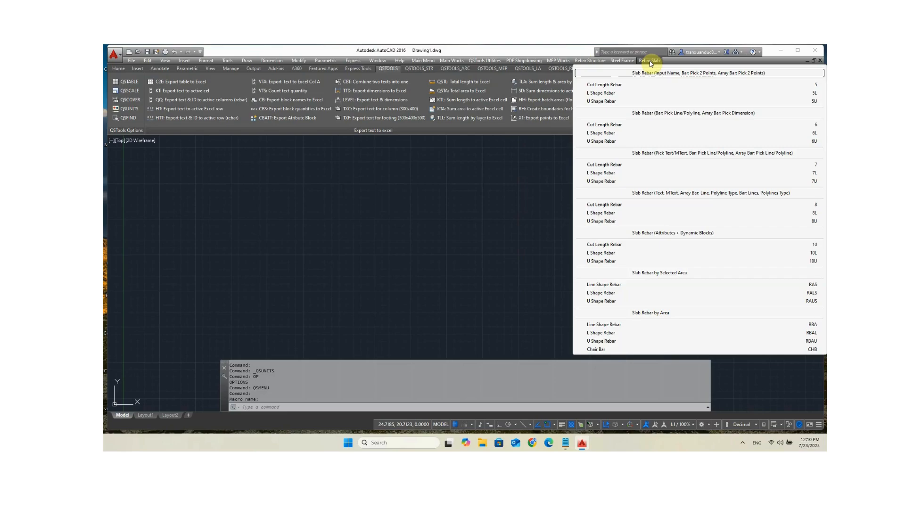
left_click(386, 238)
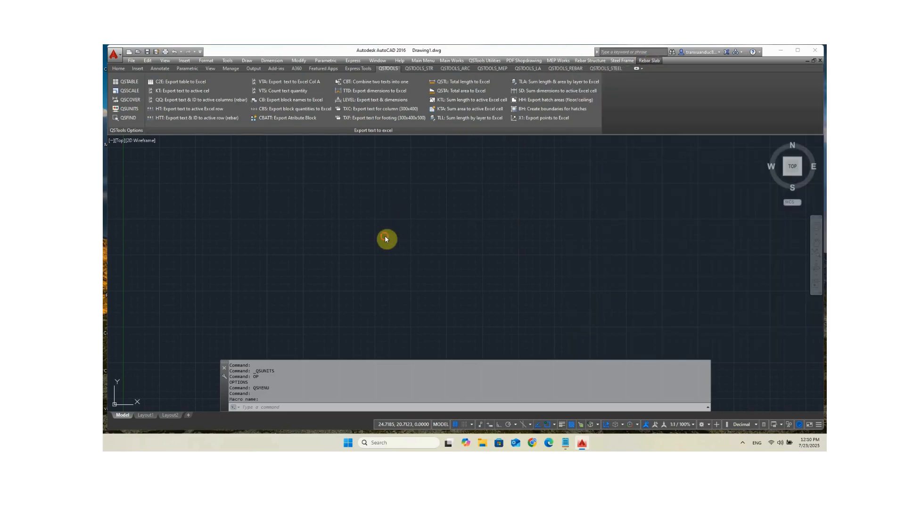
Load the Vietnamese QSTools menus with QSMENUV and look through the Main Menu and Main Works commands
left_click(424, 61)
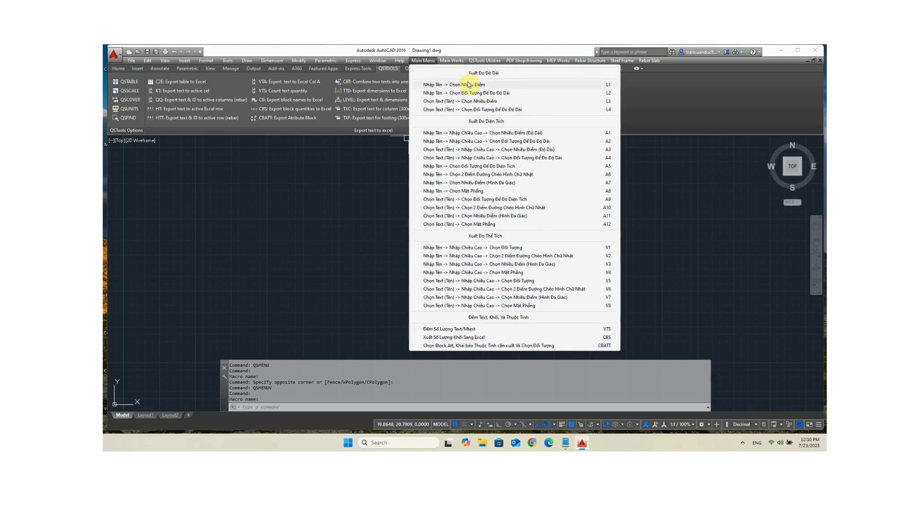
mouse_move(456, 62)
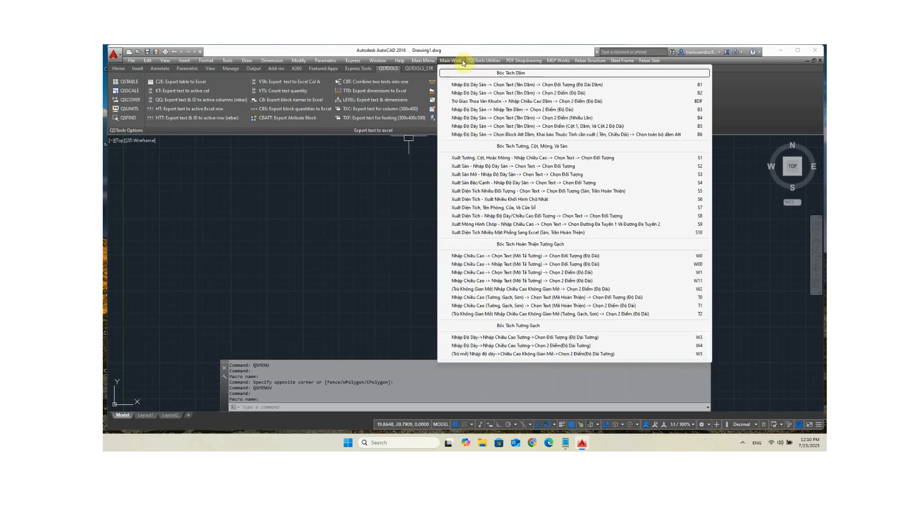
left_click(732, 99)
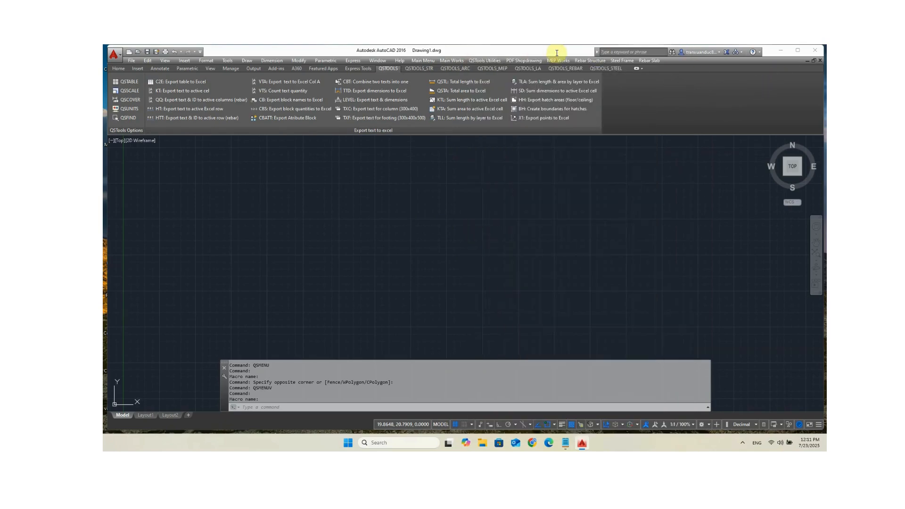
Minimize AutoCAD and open the workbook Takeoff Quantities - R5.xlsm from the Excel Files folder in Excel
left_click(779, 51)
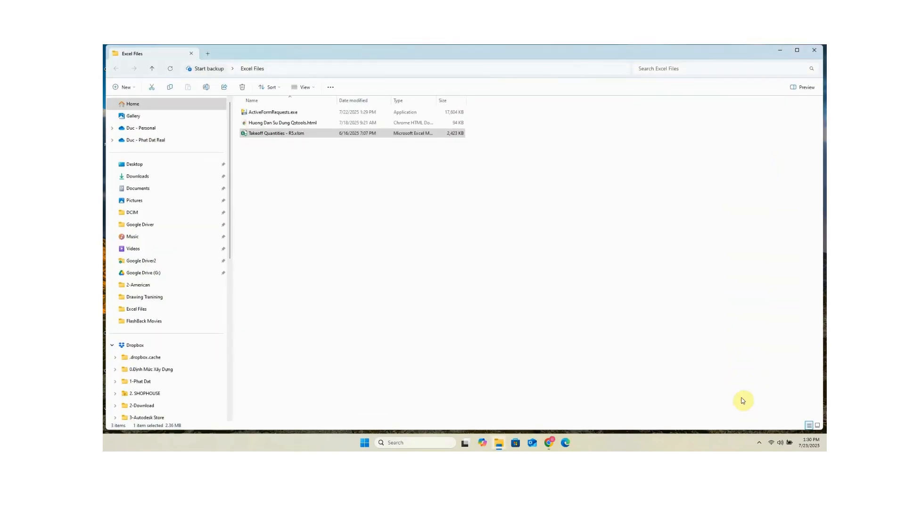
left_click(269, 135)
double_click(269, 134)
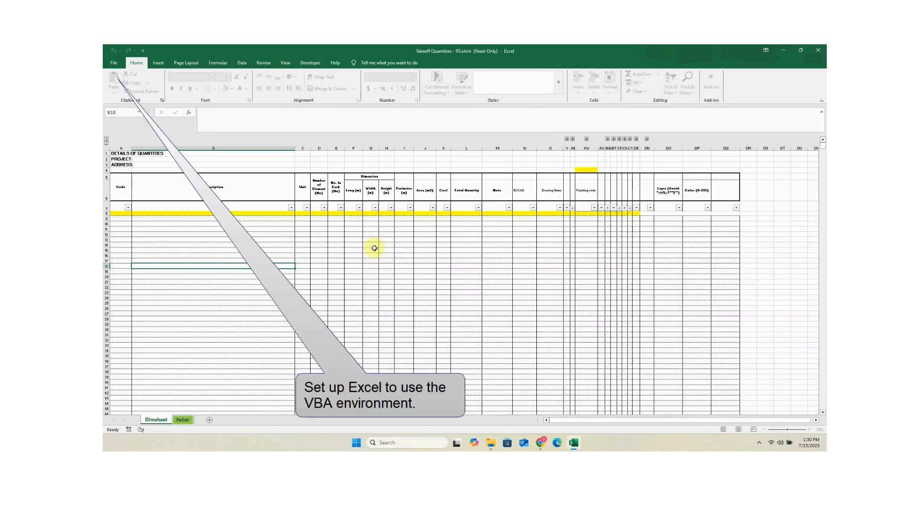
Enable all macros and trust access to the VBA project object model in Excel's Trust Center macro settings
left_click(115, 63)
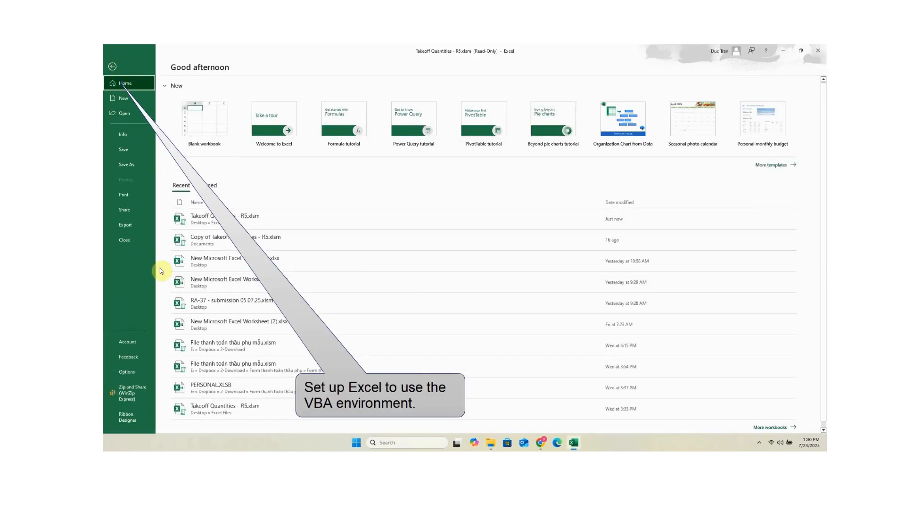
left_click(126, 372)
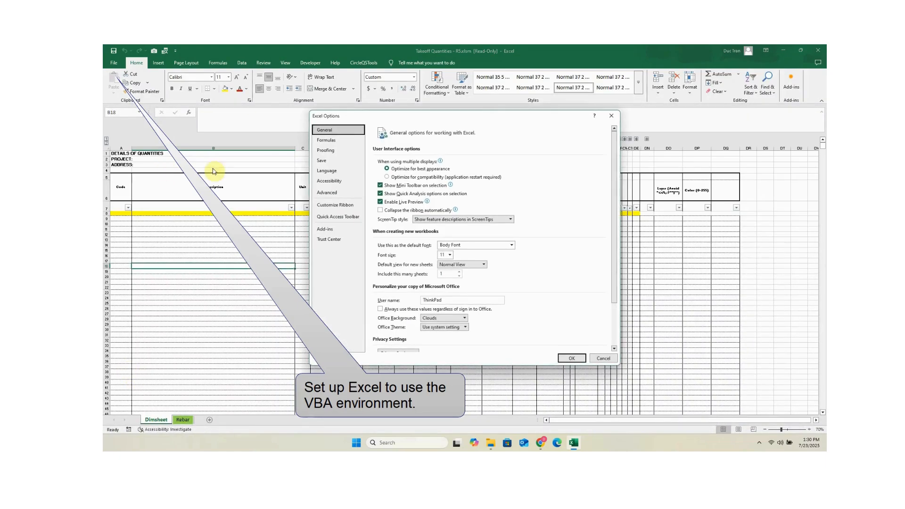
left_click(329, 239)
left_click(579, 203)
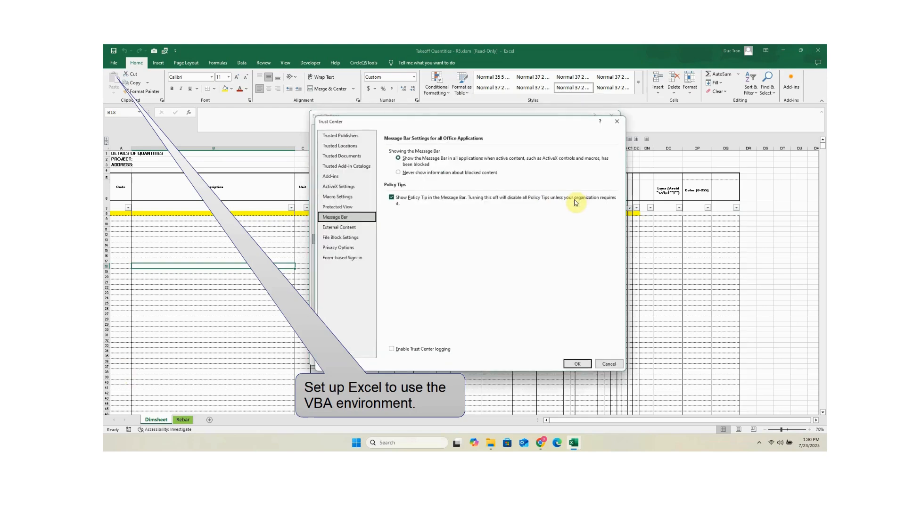
left_click(338, 196)
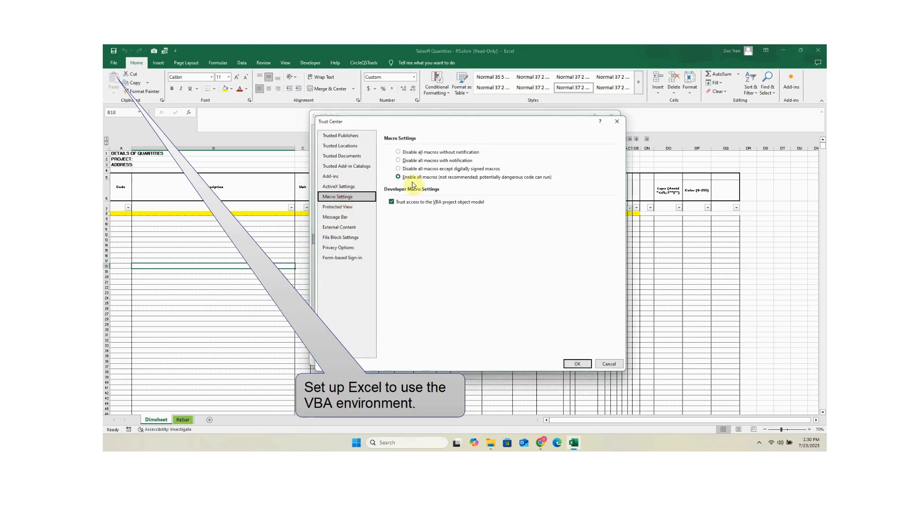
left_click(398, 177)
left_click(399, 202)
left_click(391, 202)
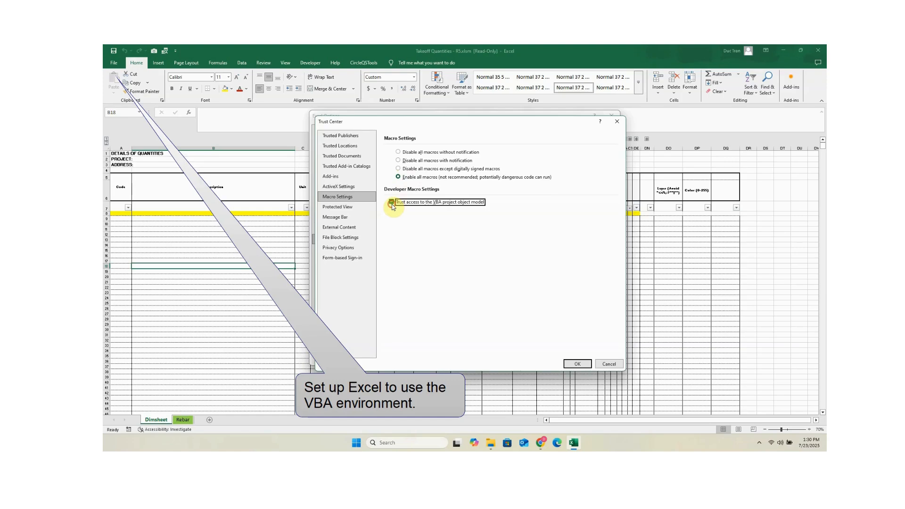
left_click(576, 363)
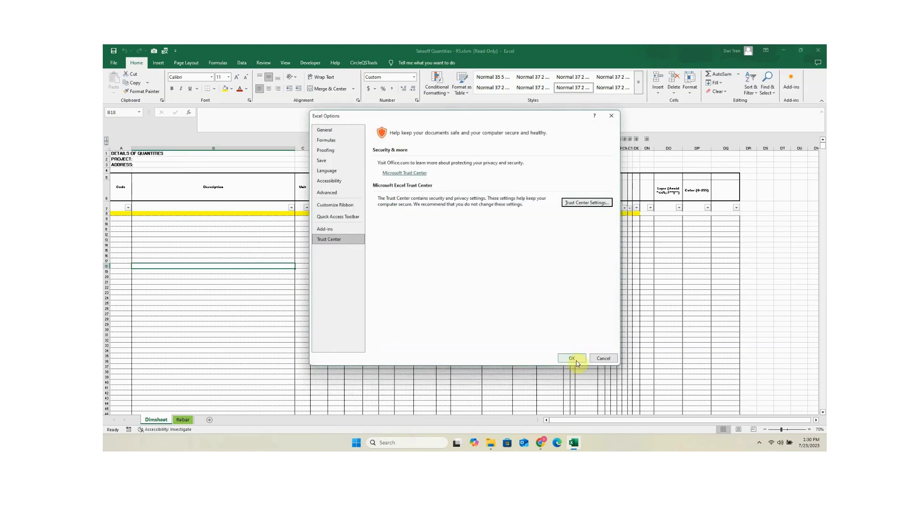
Arrange Excel and AutoCAD side by side and open the recent drawing Training DWG1.dwg in AutoCAD
key("super+Right")
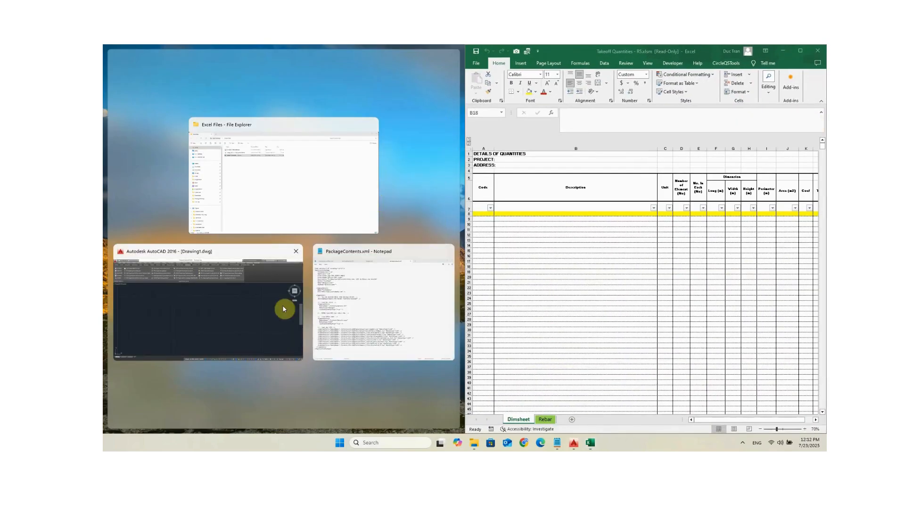
left_click(283, 309)
left_click(115, 56)
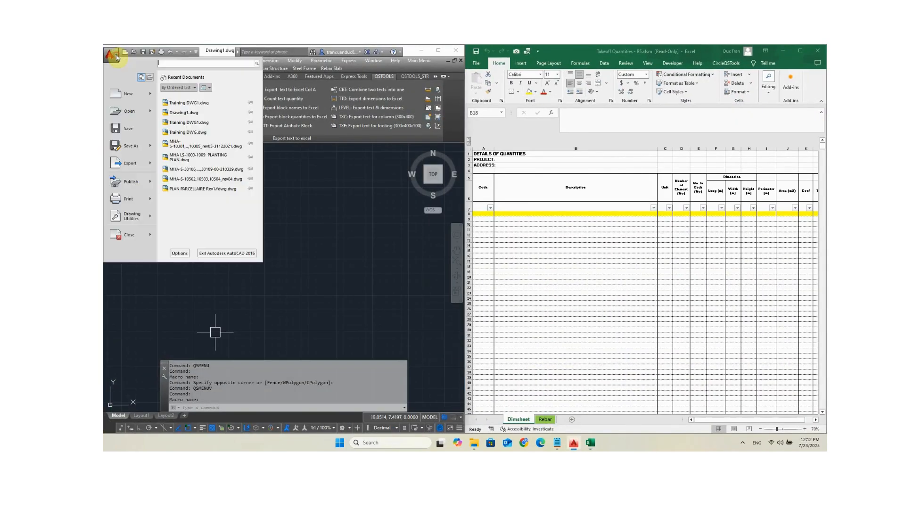
left_click(189, 102)
Export the total length of the circle and two polylines in the upper row to Excel with QSTL
type("QSTL")
key("Return")
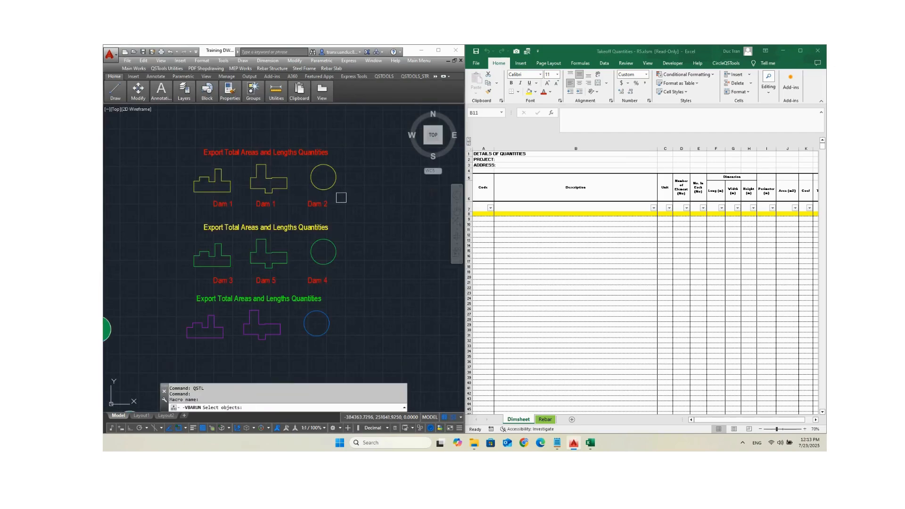
left_click(270, 191)
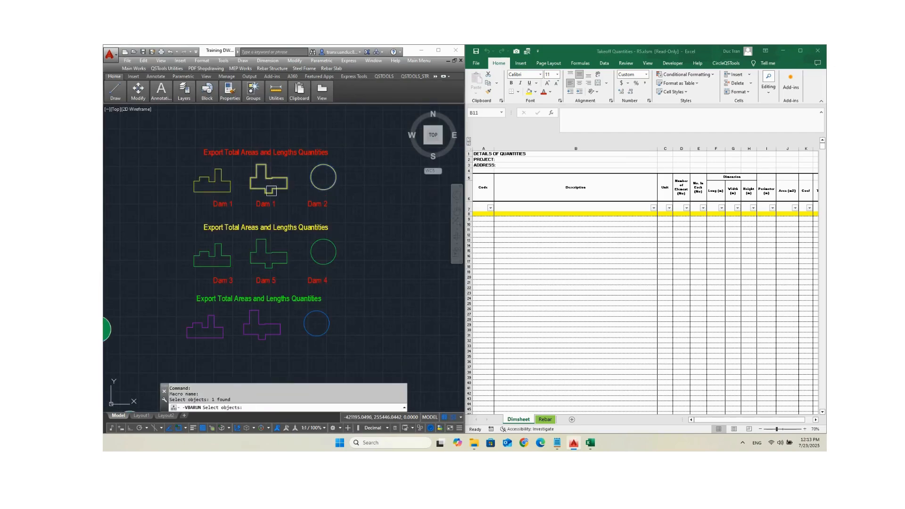
left_click(204, 188)
key("Return")
key("Escape")
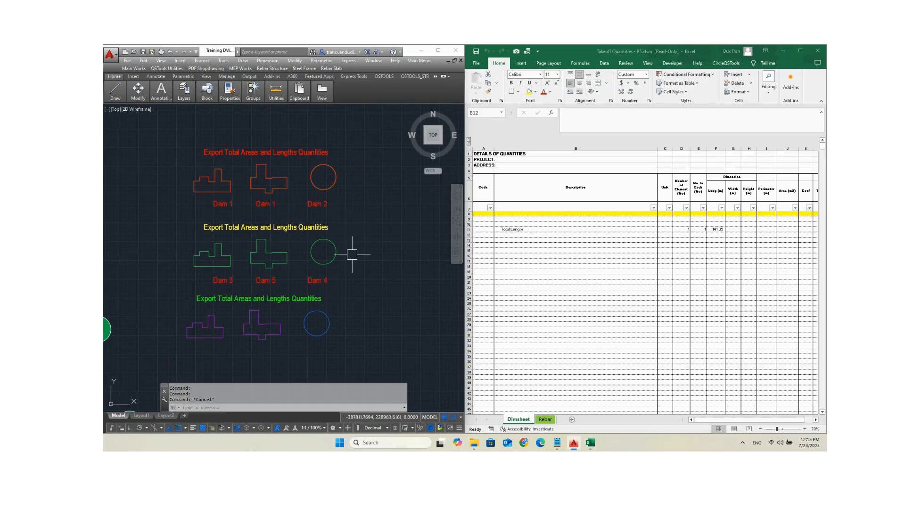
Export the total area of the green circle and two polylines in the middle row to Excel with QSTA
type("qs")
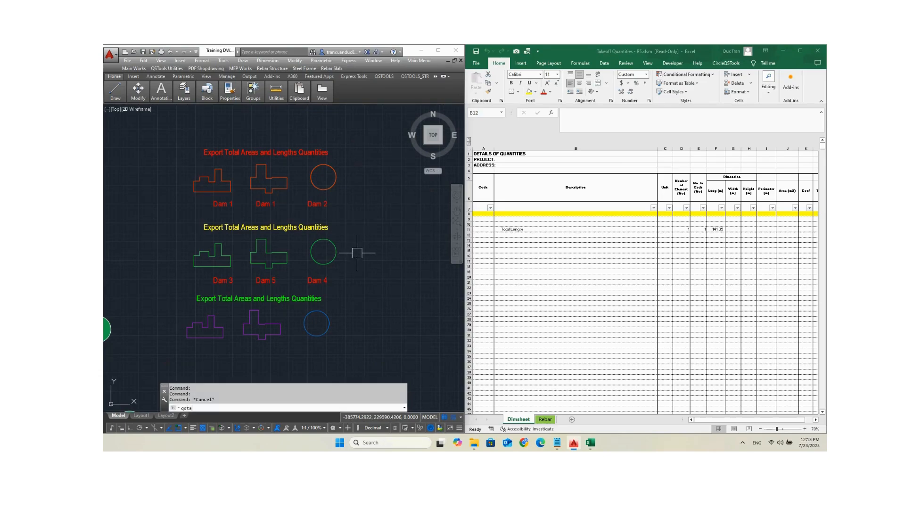
type("ta")
key("Return")
left_click(336, 254)
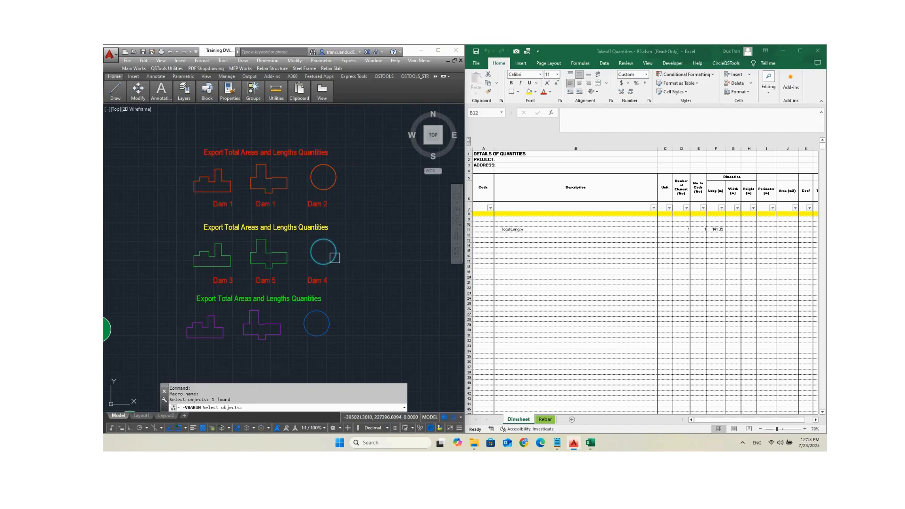
left_click(283, 262)
left_click(202, 267)
key("Return")
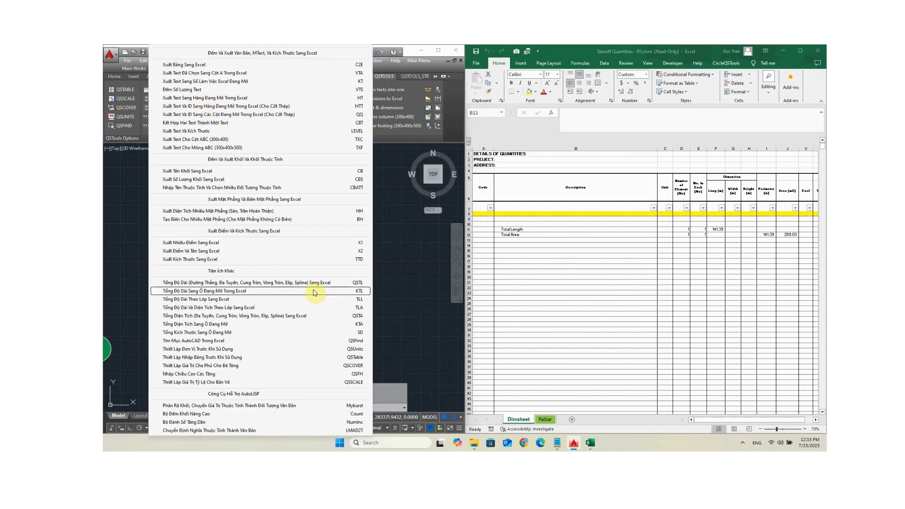
Export length and area summed by layer (TLA) for the blue circle and two purple polylines in the lower row
left_click(247, 309)
left_click(305, 350)
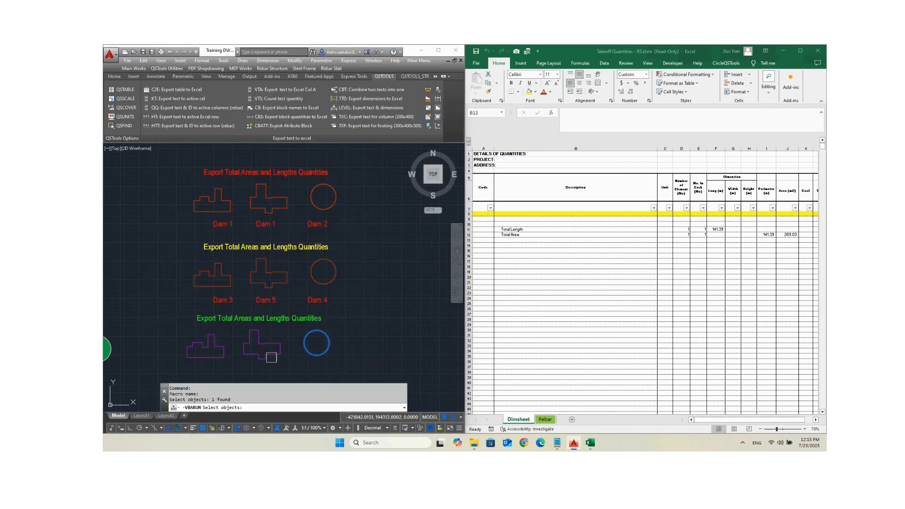
left_click(271, 357)
left_click(224, 353)
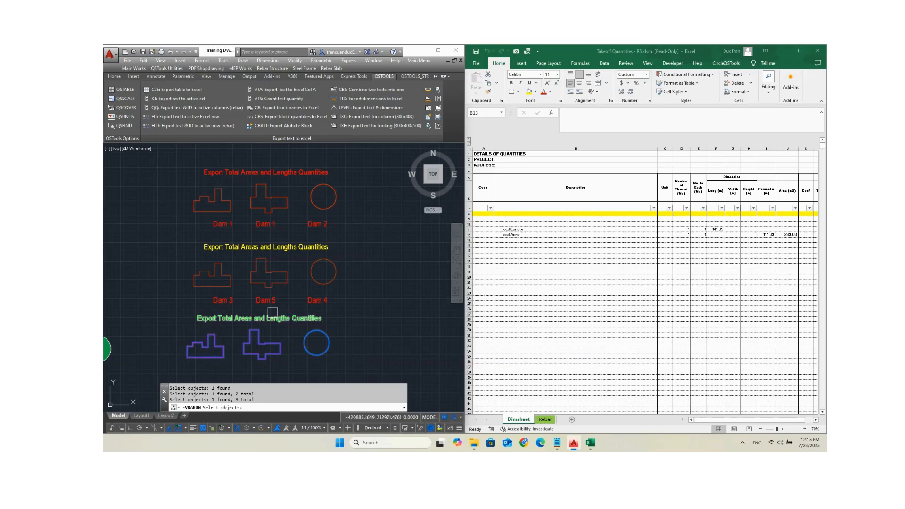
key("Return")
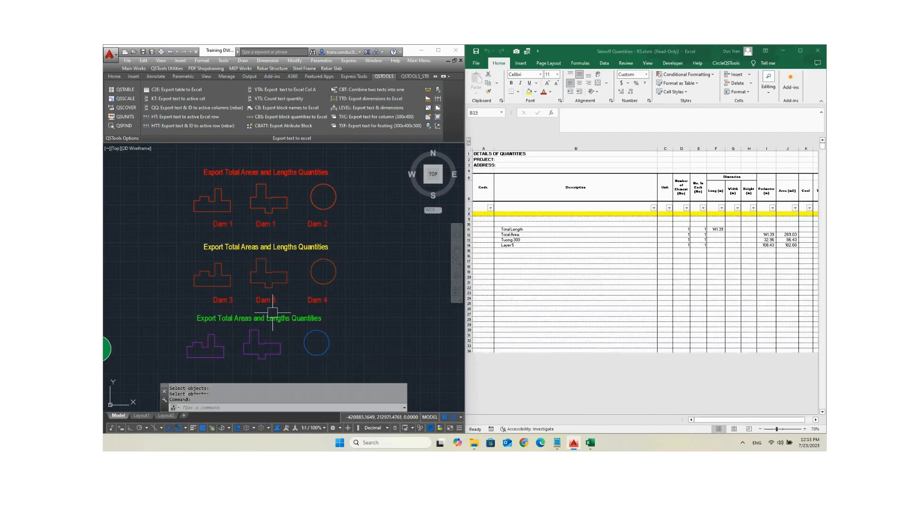
Locate the objects of the Tuong 300 row in the drawing with CircleQSTools' Find Item in Autocad
left_click(547, 265)
left_click(521, 241)
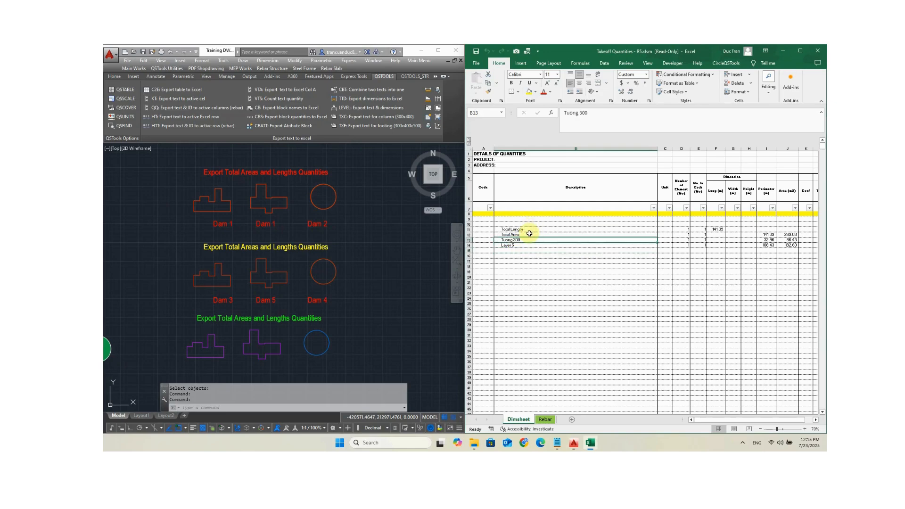
left_click(726, 63)
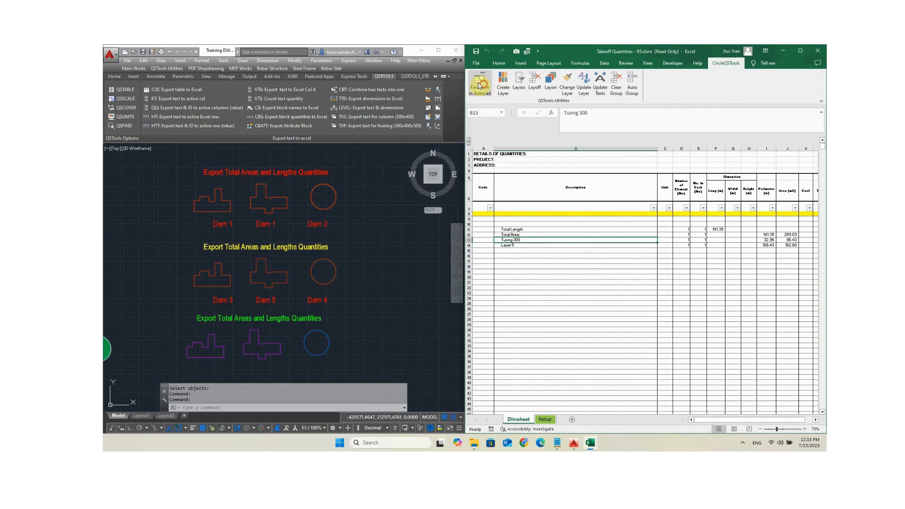
left_click(480, 85)
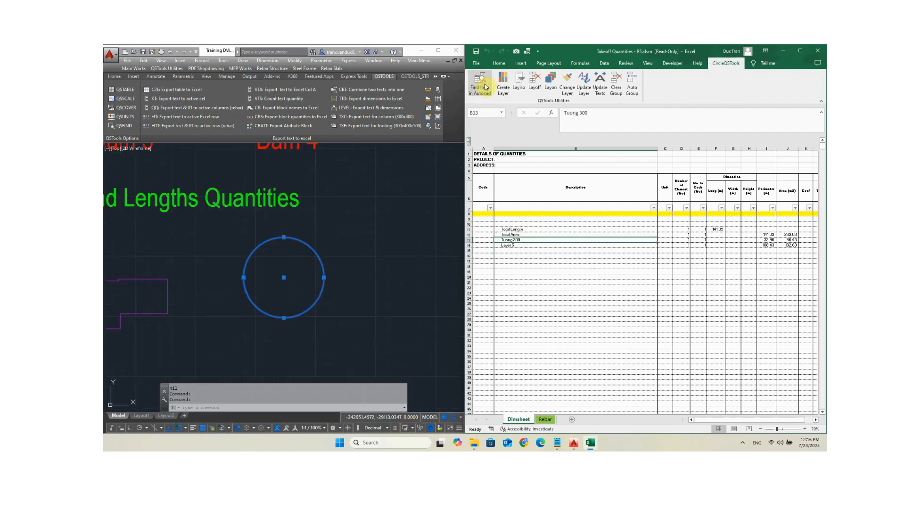
Locate the objects of the Layer 5, Total Length, Total Area and Tuong 300 rows in the drawing, one row at a time
left_click(521, 244)
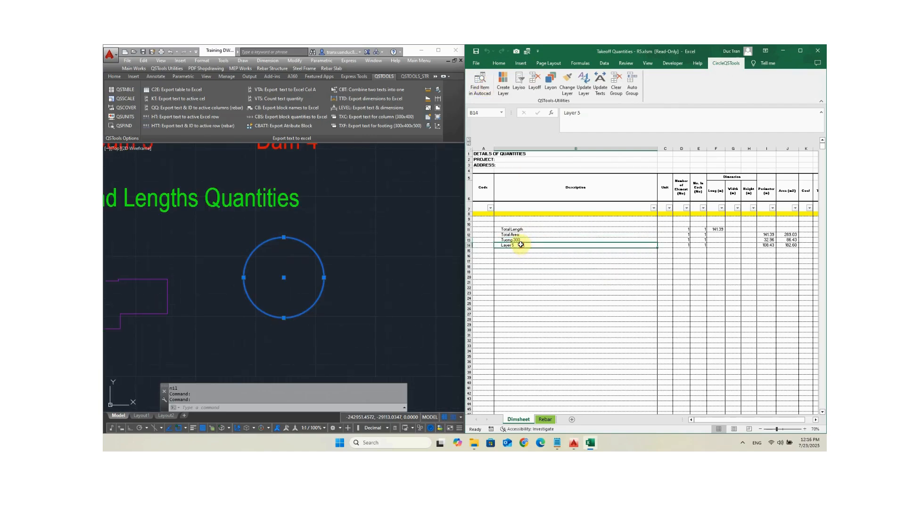
left_click(484, 84)
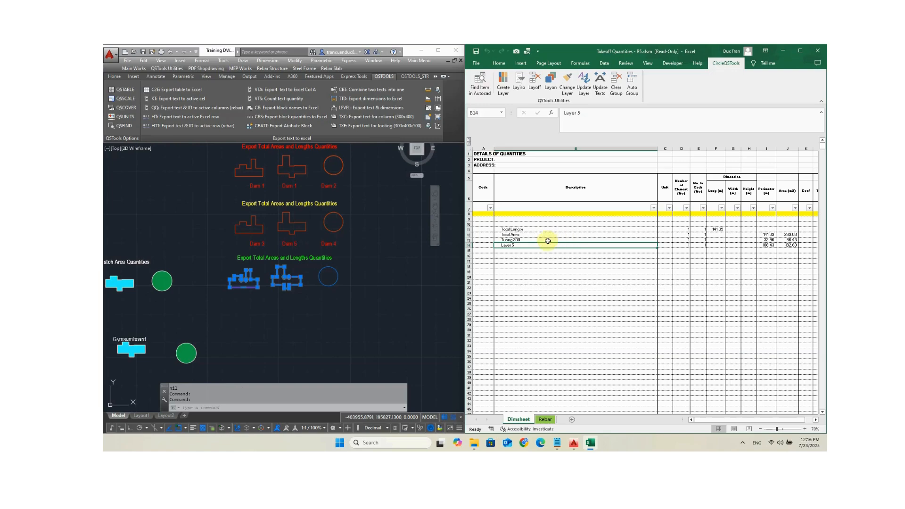
left_click(528, 229)
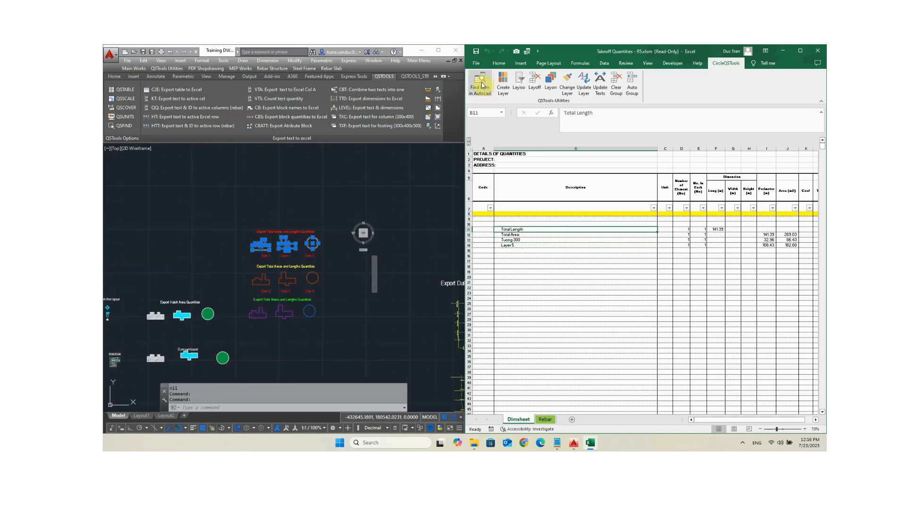
left_click(503, 234)
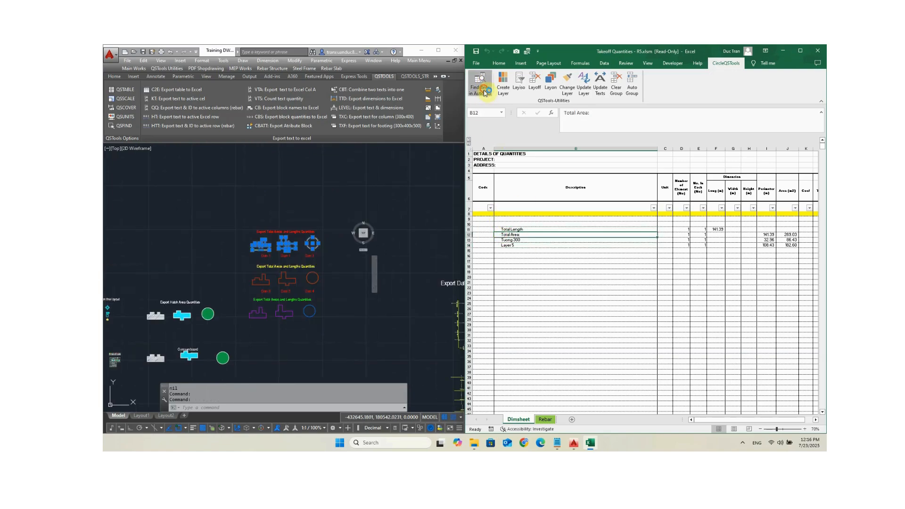
left_click(518, 240)
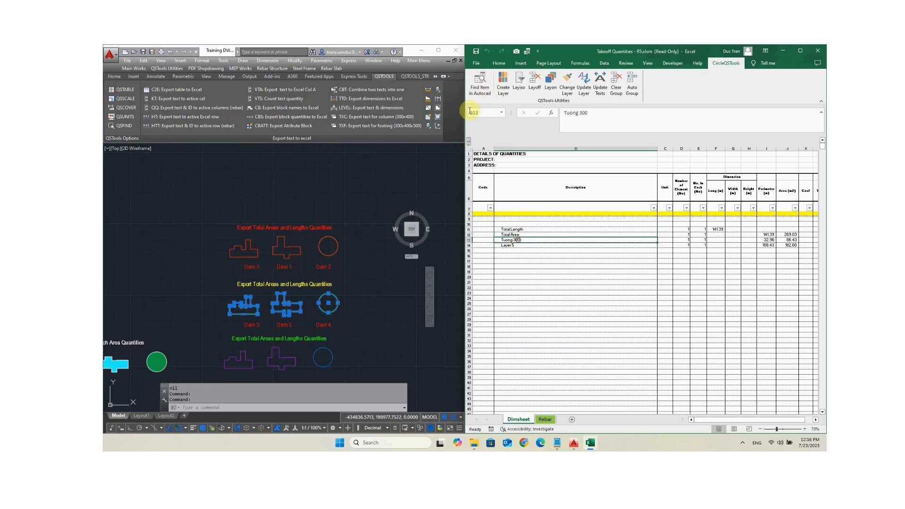
left_click(482, 85)
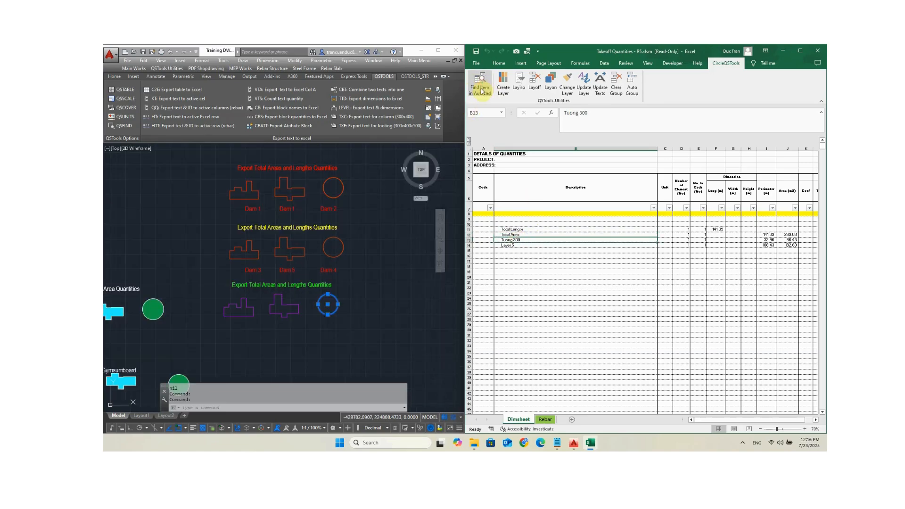
Locate the objects of all four rows from Total Length to Layer 5 together in the drawing, and clear the object selection
left_click_drag(538, 229, 537, 244)
left_click(485, 83)
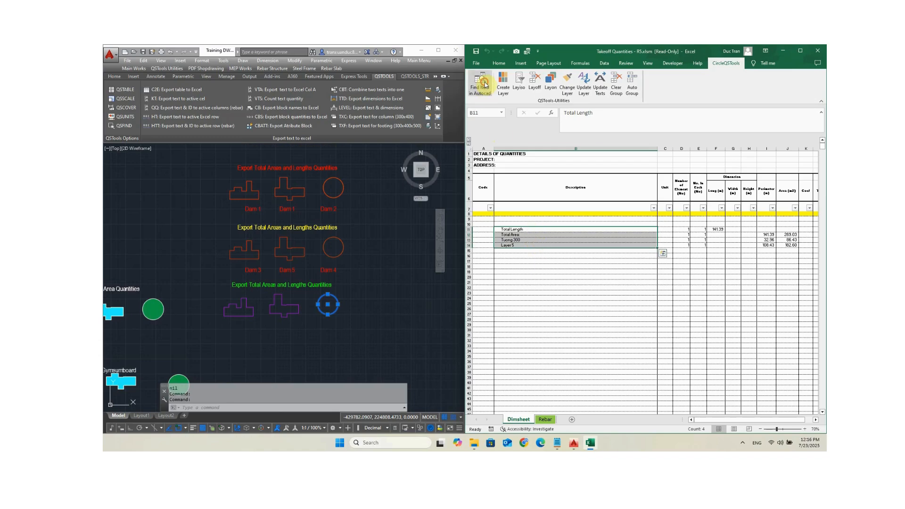
left_click(373, 315)
key("Escape")
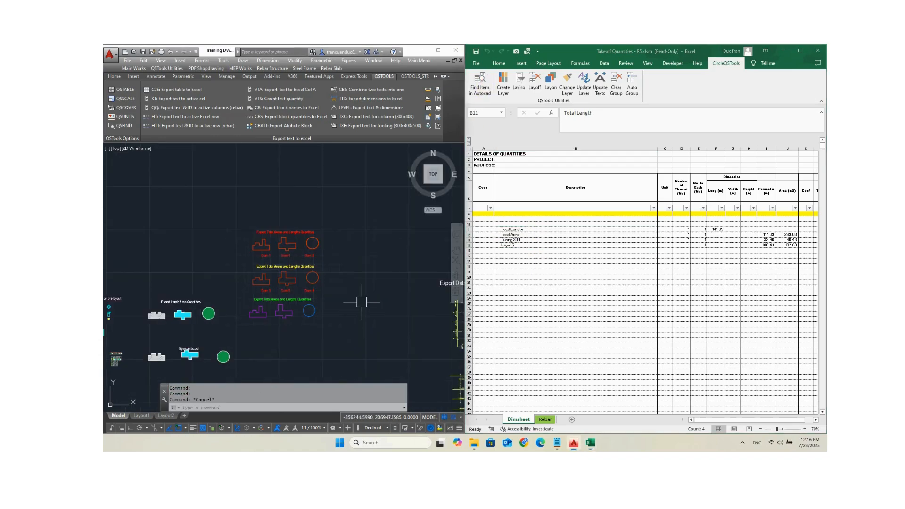